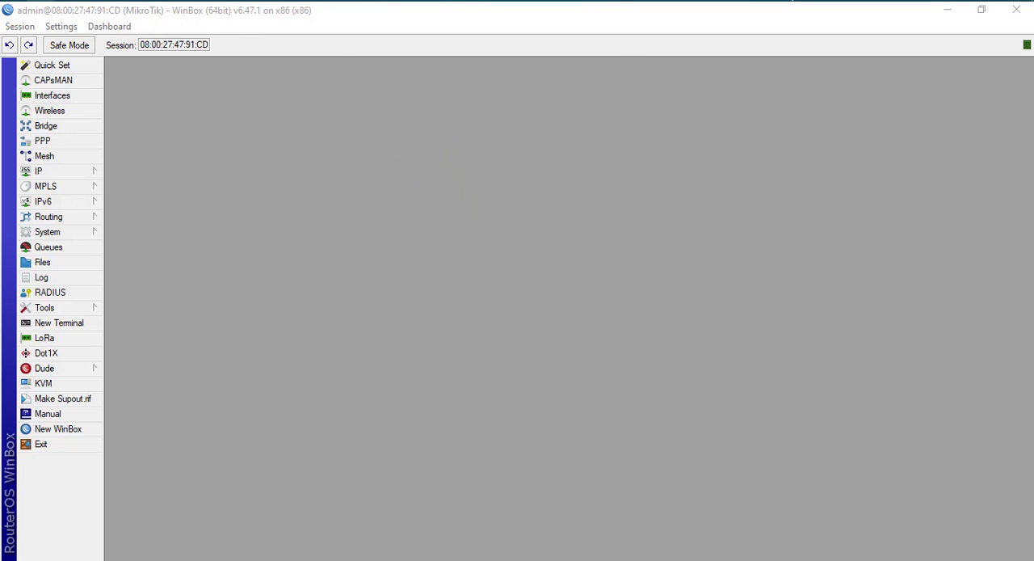
Step: Switch to Paint with a blank canvas
key("super")
type("pai")
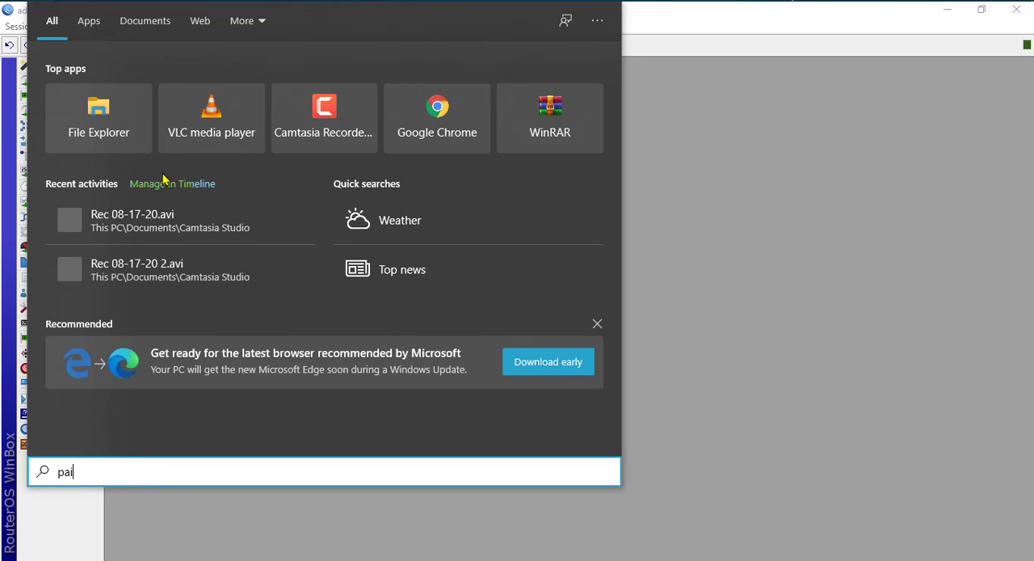
type("nt")
key("Return")
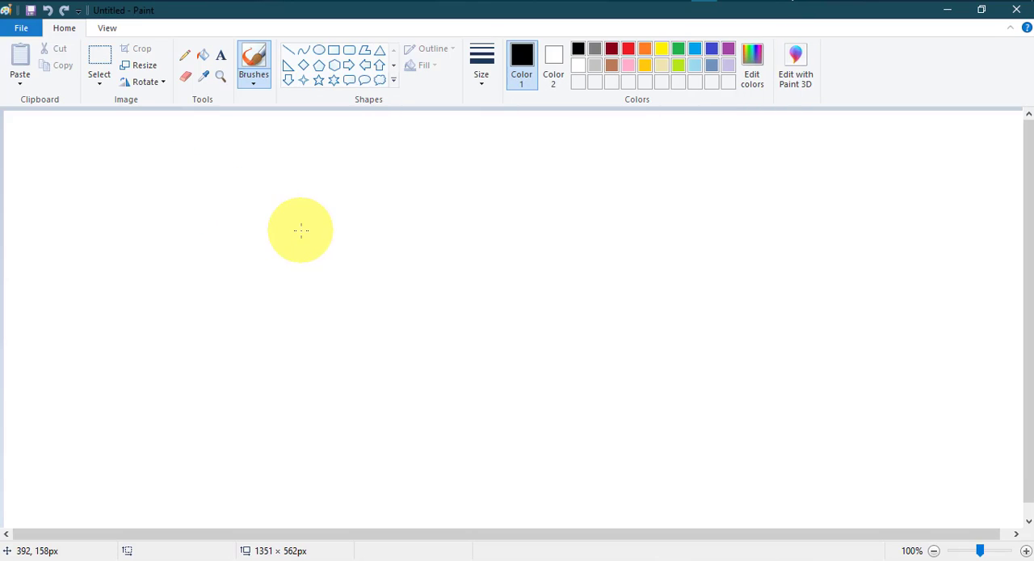
Step: Draw a rounded rectangle about 144 × 37 px near the upper middle and a six-point star about 110 × 105 px to its right
left_click(349, 50)
left_click_drag(316, 201, 425, 229)
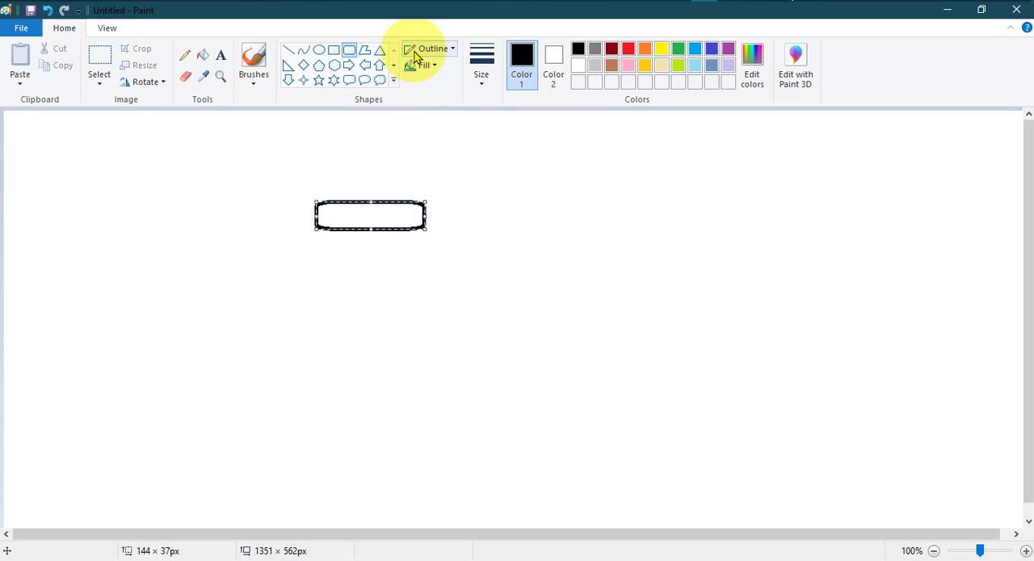
left_click(334, 80)
left_click_drag(593, 153, 678, 234)
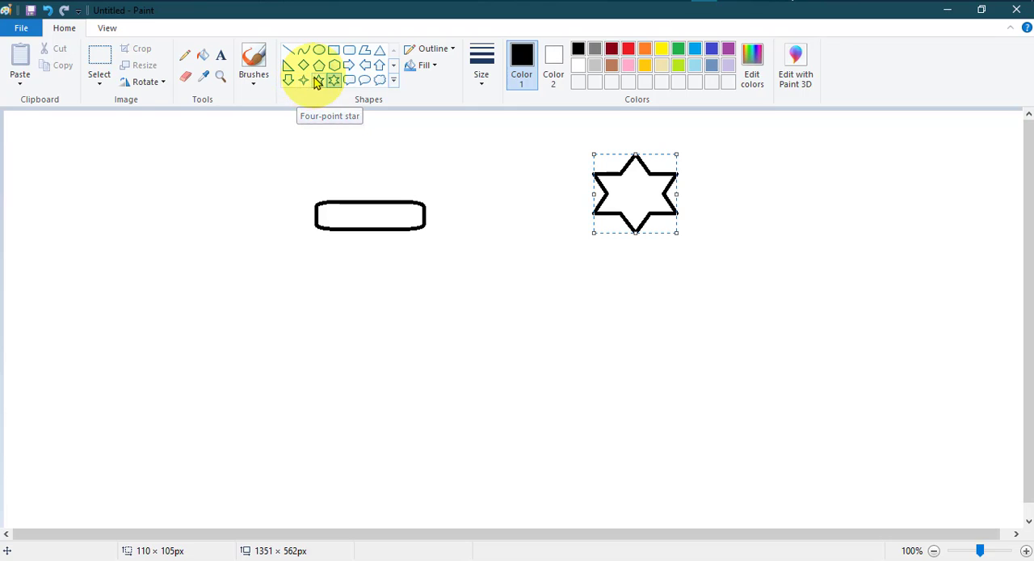
Step: Draw a row of three triangles across the lower canvas and a rectangle about 129 × 35 px beneath the rounded rectangle
left_click(380, 50)
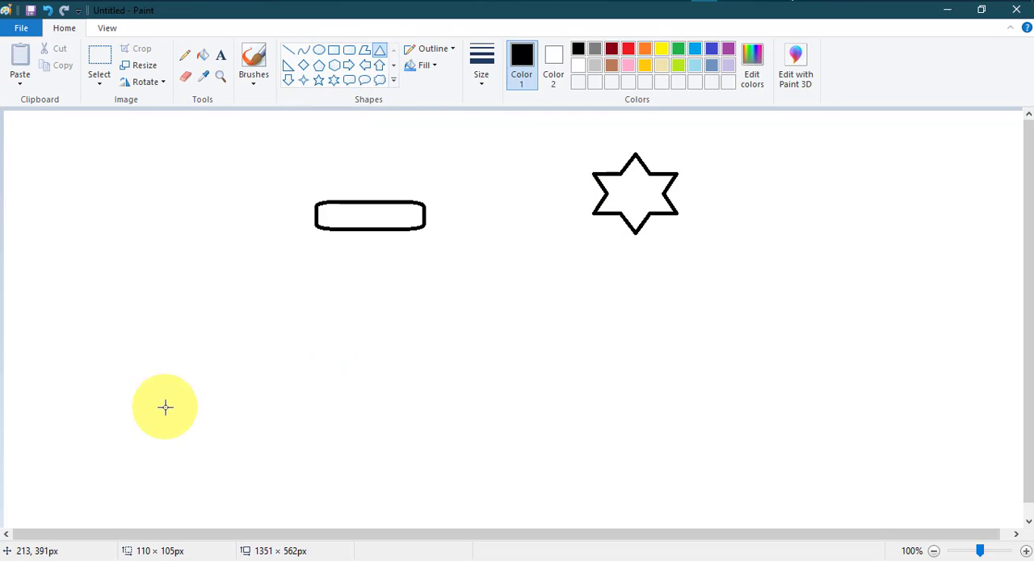
left_click_drag(164, 406, 239, 451)
left_click_drag(358, 394, 431, 443)
left_click_drag(547, 386, 636, 444)
left_click(333, 50)
left_click_drag(324, 285, 423, 312)
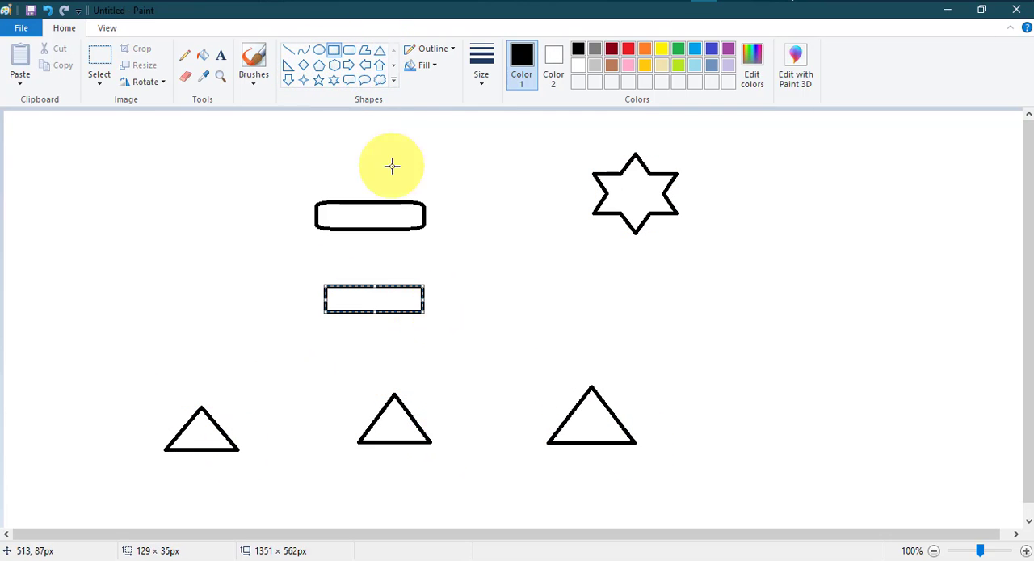
Step: Brush connecting lines from the rounded rectangle to the star and the rectangle, and from the rectangle to each triangle
left_click(254, 61)
left_click_drag(426, 215, 603, 185)
left_click_drag(370, 231, 373, 284)
left_click_drag(423, 312, 577, 402)
mouse_move(396, 395)
left_mouse_down()
mouse_move(376, 307)
mouse_move(203, 405)
left_mouse_up()
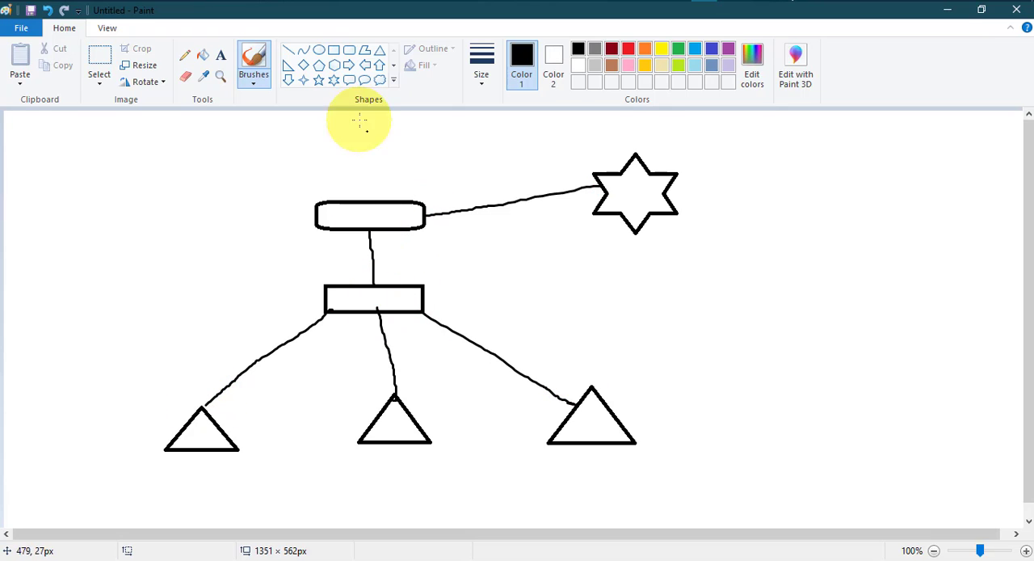
Step: Label the rounded rectangle "Mikrotik", the star "Isp" and the rectangle "Switch"
left_click(220, 55)
left_click(330, 215)
type("Mikrotik")
left_click(614, 189)
type("Isp")
left_click(331, 292)
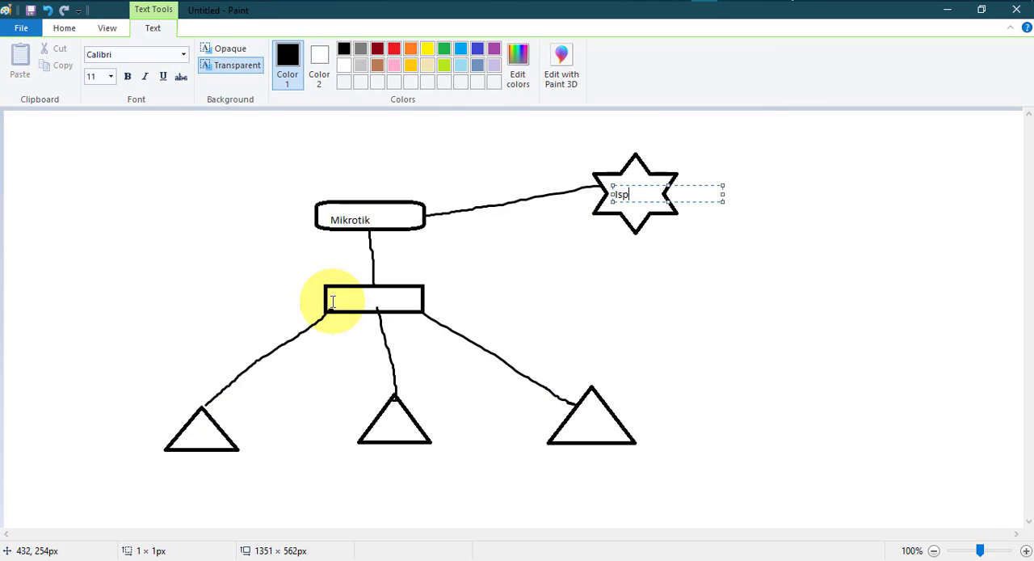
type("Switch")
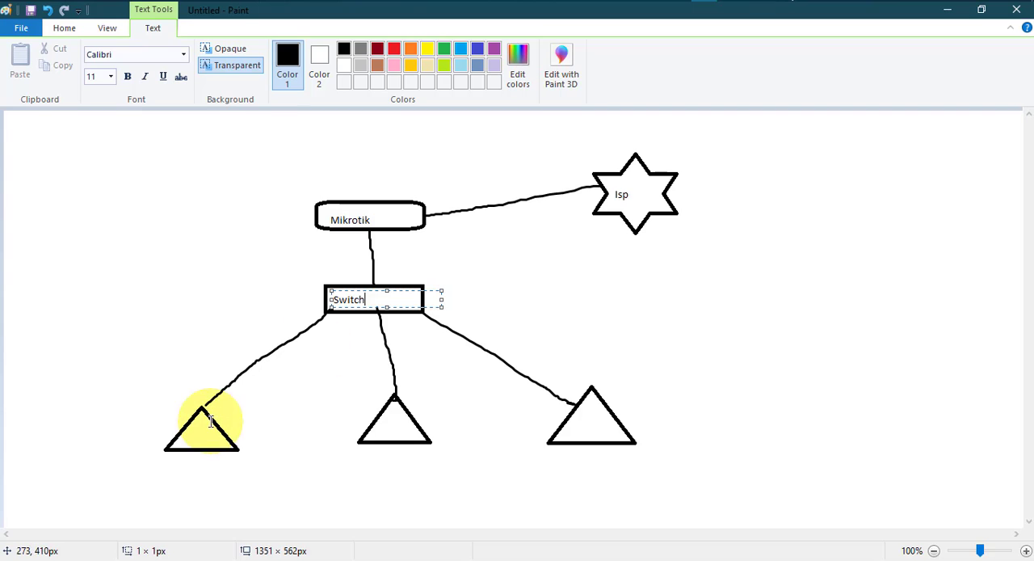
Step: Add the text "1MB User - 10.0.1.0/24" below the star
left_click(681, 255)
left_click(686, 246)
type("M")
key("BackSpace")
key("BackSpace")
type("1M")
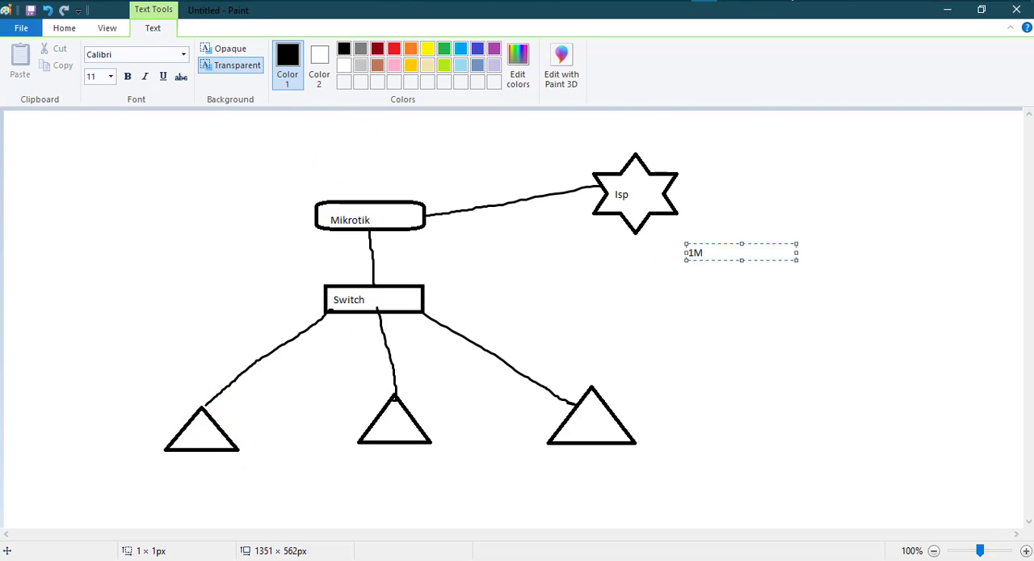
type("B User - 10.0.1.0/24")
Step: Copy the 1MB User line and paste it twice as separate text lines beneath it
left_click_drag(792, 252, 686, 252)
key("ctrl+c")
left_click(689, 275)
left_click(692, 270)
key("ctrl+v")
left_click(699, 303)
left_click(699, 302)
key("ctrl+v")
left_click(703, 294)
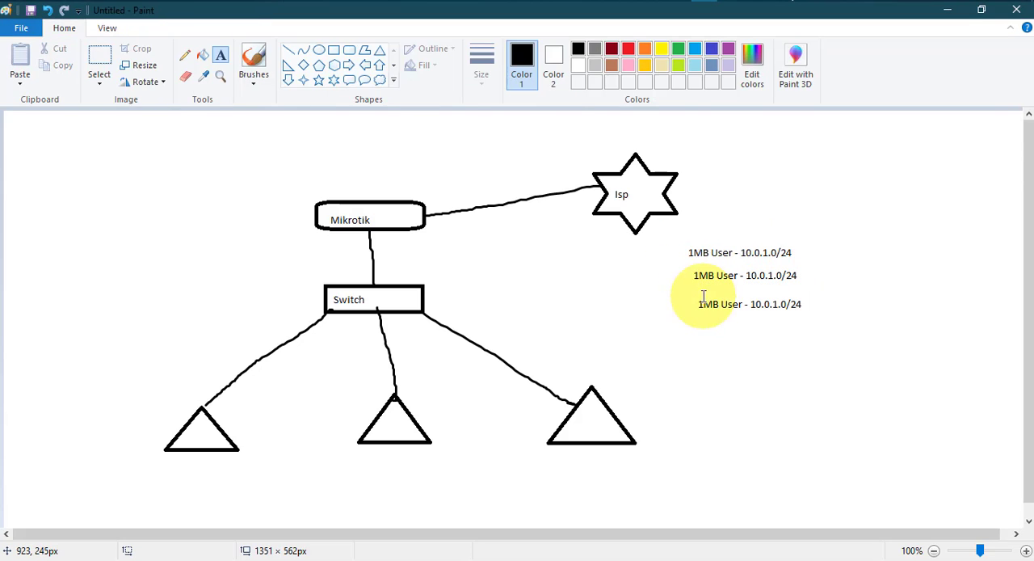
Step: Try to overwrite the leading digit of the second user line with 2
left_click(699, 274)
left_click(714, 306)
left_click(699, 271)
type("2")
left_click(710, 308)
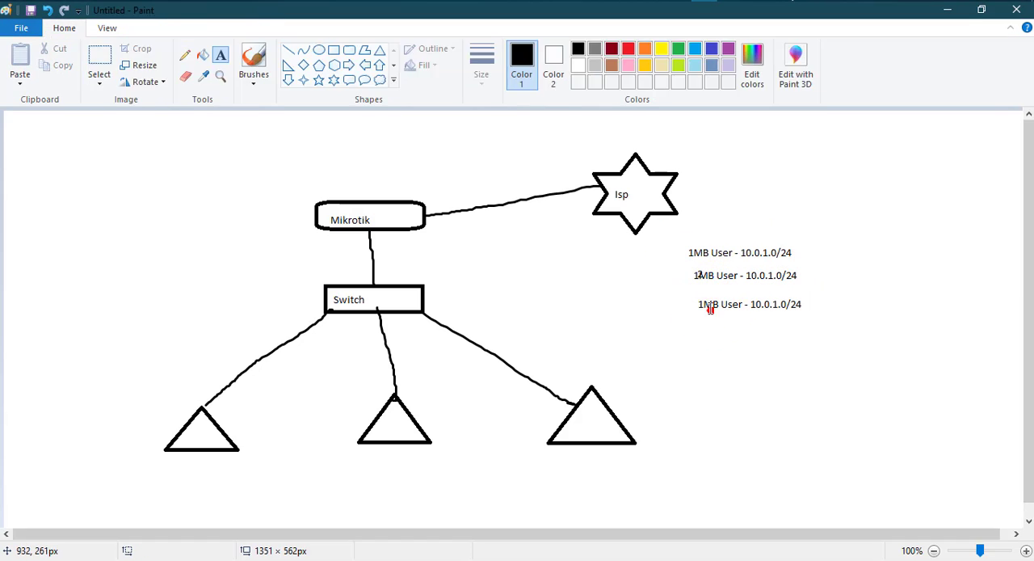
left_click(709, 309)
left_click(701, 285)
mouse_move(792, 276)
left_mouse_down()
mouse_move(692, 275)
mouse_move(681, 321)
mouse_move(727, 300)
mouse_move(707, 300)
mouse_move(696, 279)
left_mouse_up()
Step: Erase the two pasted user lines and paste the second one again, starting it with "2MB User"
left_click(64, 28)
left_click(185, 75)
left_click(221, 55)
left_click(687, 277)
key("ctrl+v")
type("2")
Step: Paste the user line again as the third line and edit it to "3MB User - 10.0.3.0/24"
left_click(696, 308)
left_click(696, 308)
key("ctrl+v")
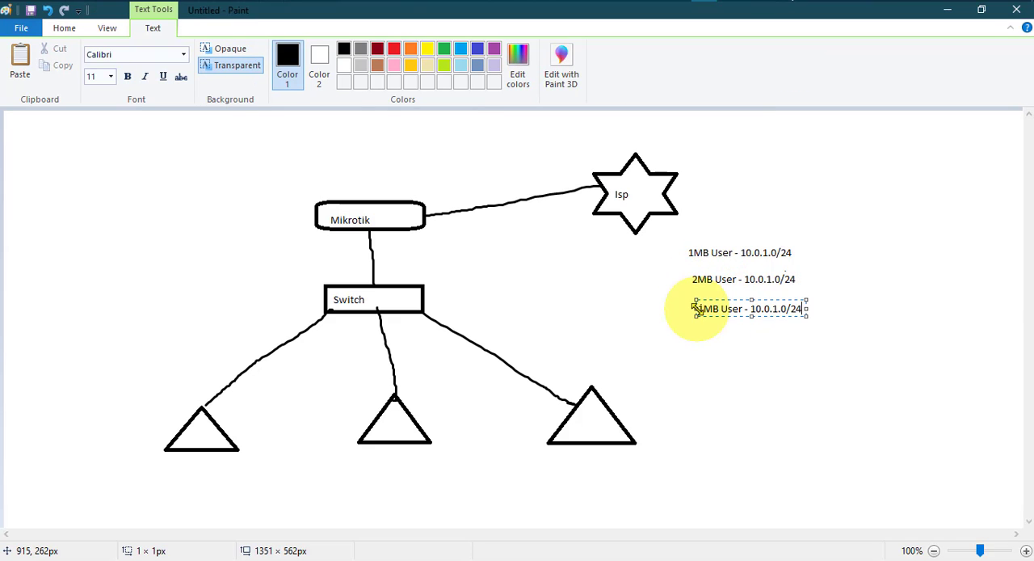
key("Home")
type("3")
key("BackSpace")
key("Delete")
type("3")
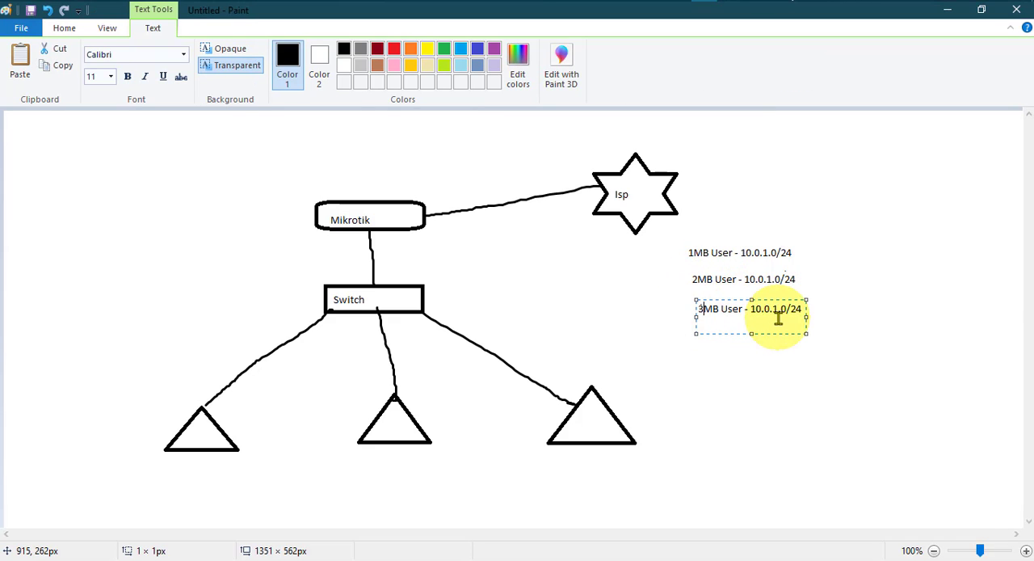
key("Delete")
type("3")
Step: Erase the third octet of the 2MB User address and redraw it freehand with the Pencil
left_click(770, 280)
left_click(770, 280)
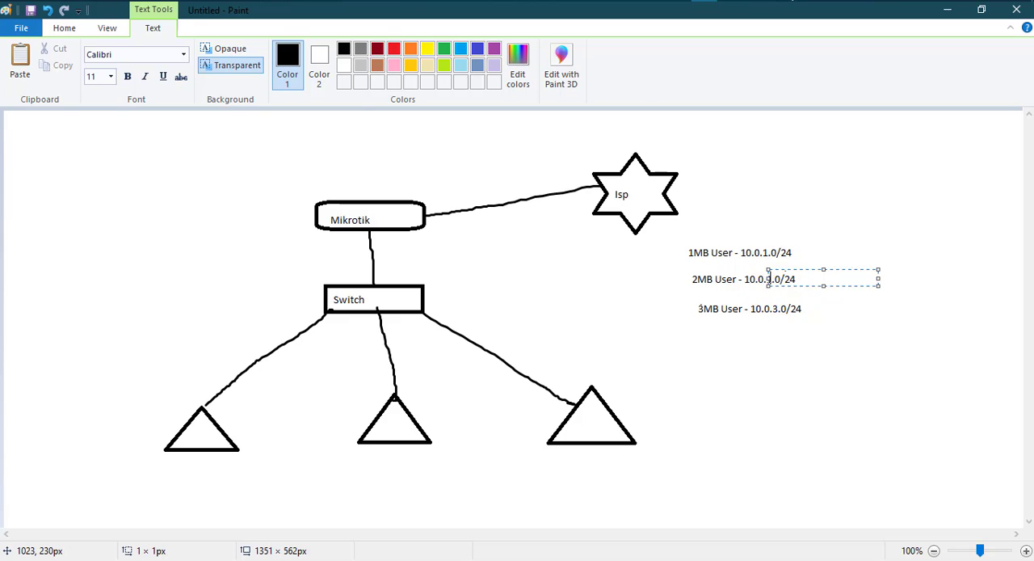
left_click(729, 294)
left_click(186, 76)
left_click(769, 278)
left_click(185, 55)
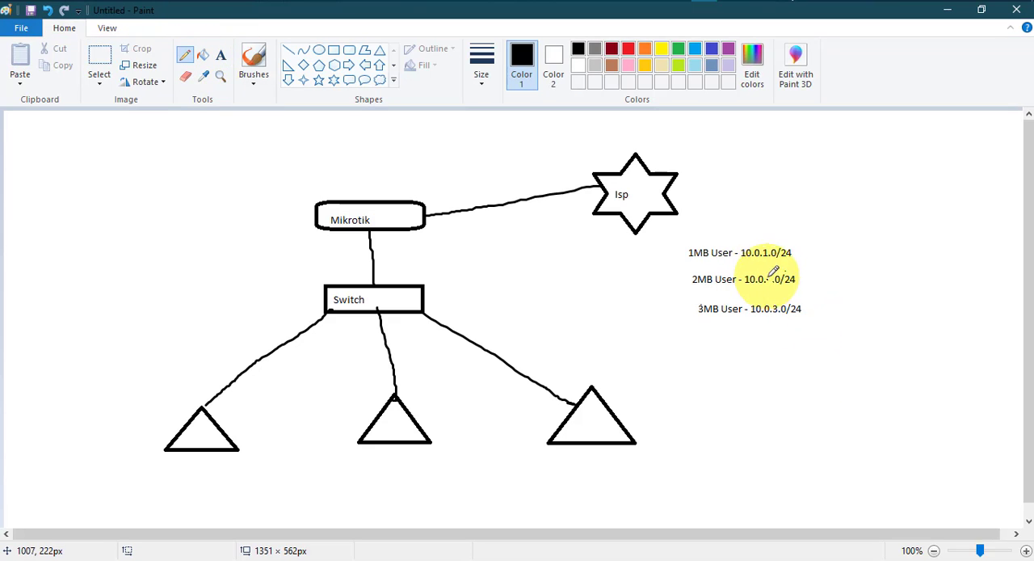
left_click_drag(766, 279, 776, 287)
Step: Label the three triangles underneath, from left to right, "1mb user", "2mb user" and "3mb user"
left_click(221, 55)
left_click(175, 464)
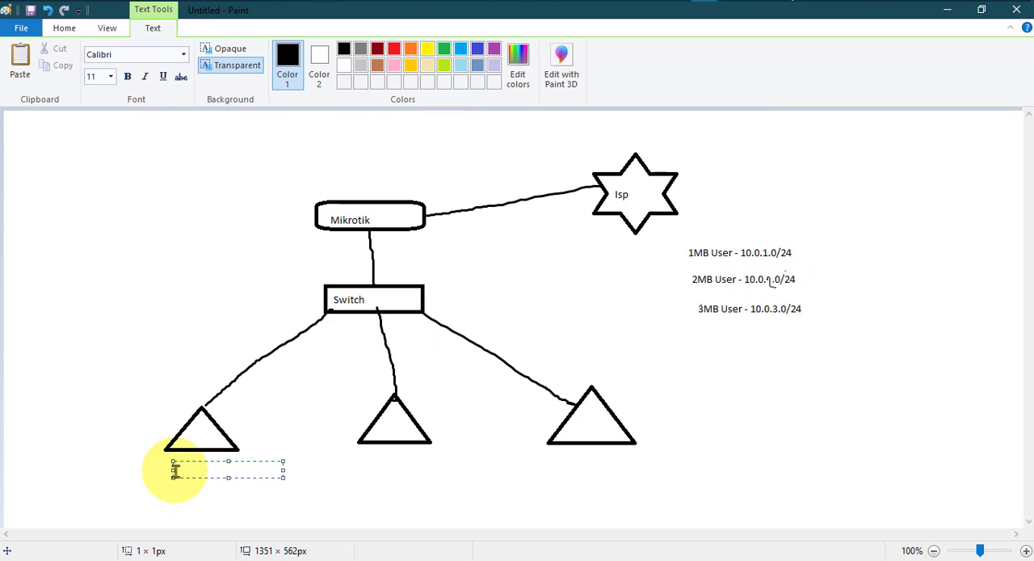
type("1mb us")
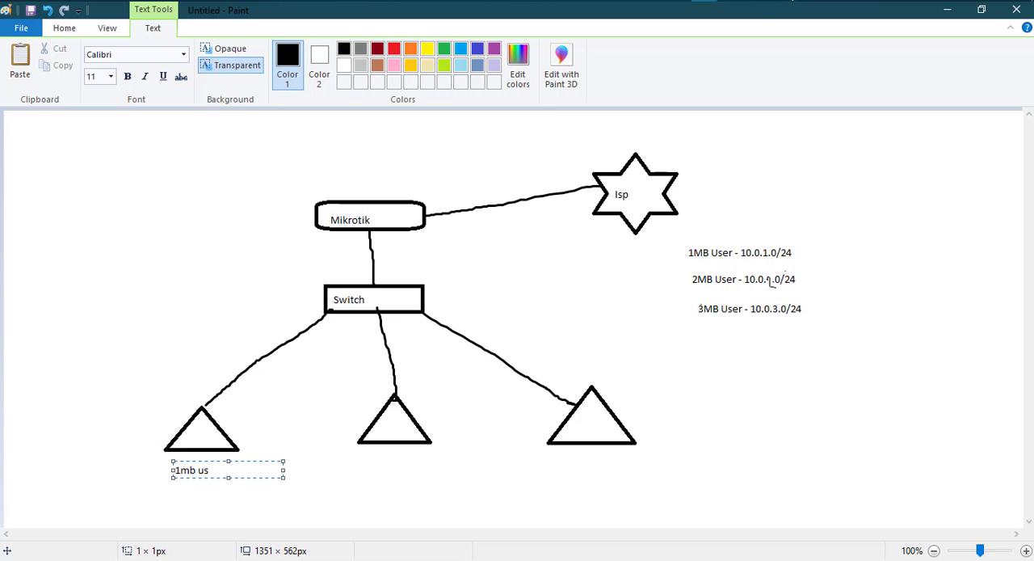
type("er")
left_click(358, 466)
left_click(364, 453)
type("2mb user")
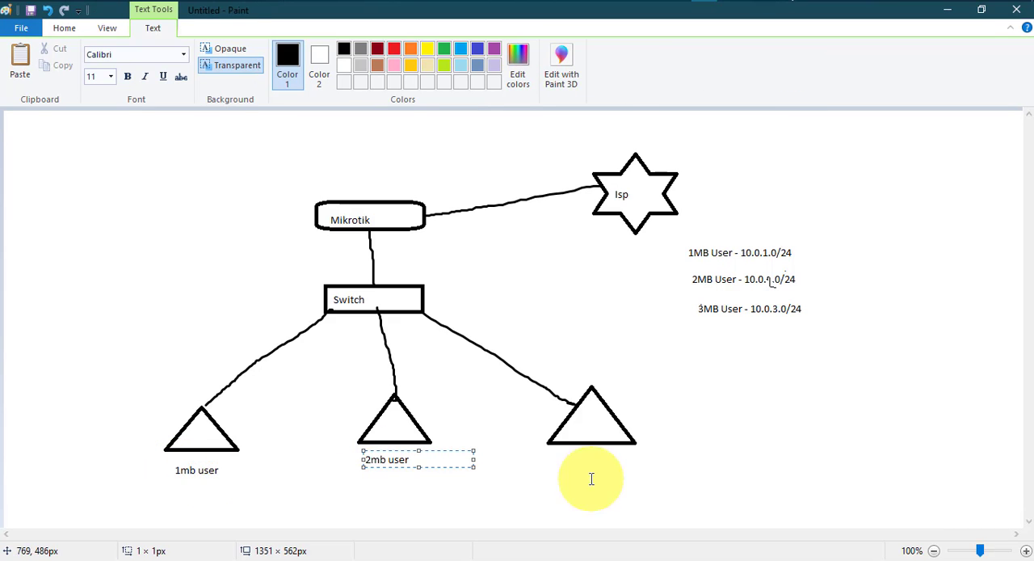
left_click(589, 477)
left_click(570, 452)
type("3mb user")
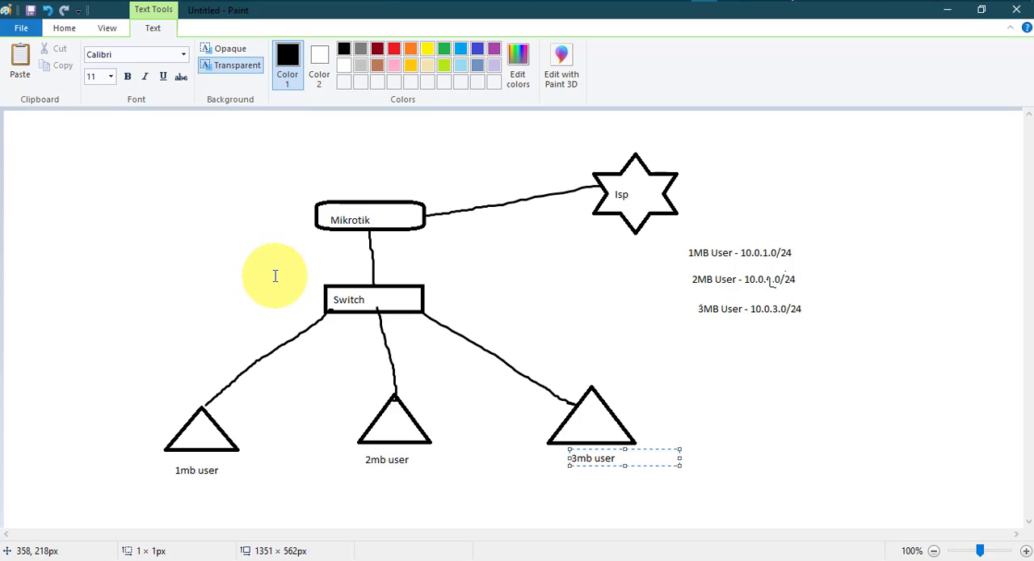
Step: Add the label "pc" inside each of the three triangles
left_click(253, 356)
left_click(191, 431)
type("pc")
left_click(283, 431)
left_click(380, 421)
type("pc")
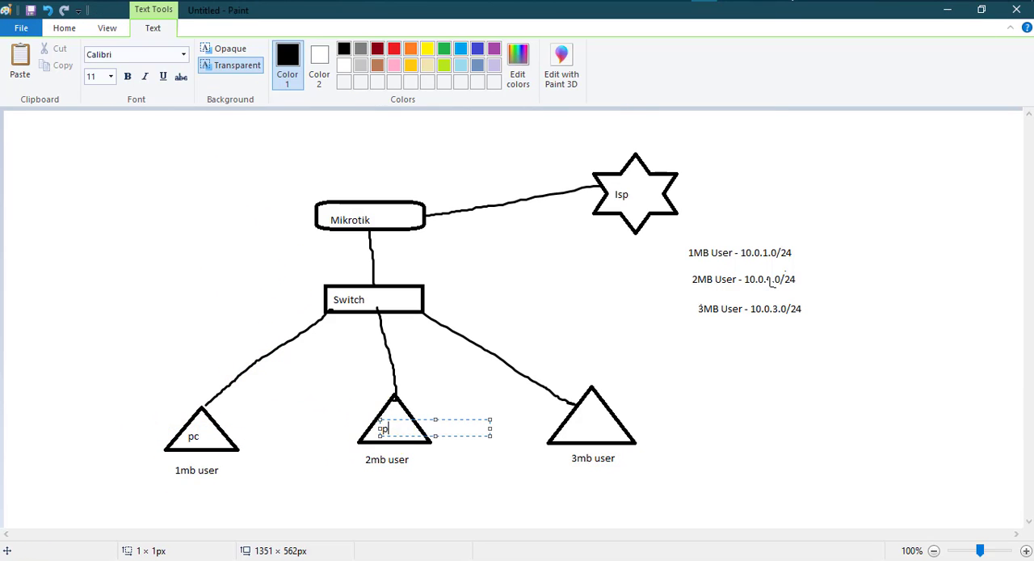
left_click(570, 432)
left_click(572, 422)
type("pc")
left_click(820, 439)
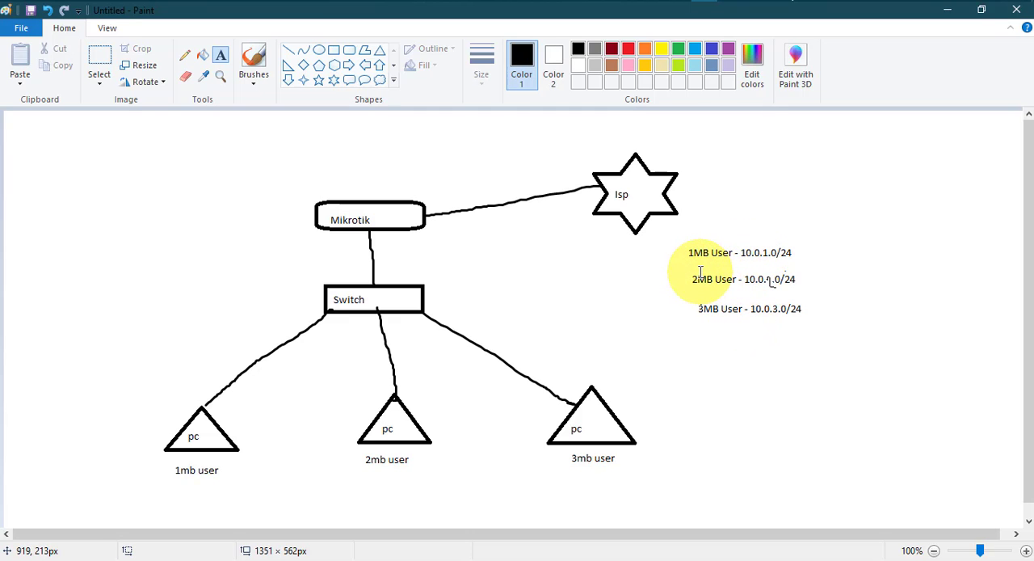
Step: Switch to WinBox and examine the PPP settings for the existing PPPoE server and its interface
left_click(946, 10)
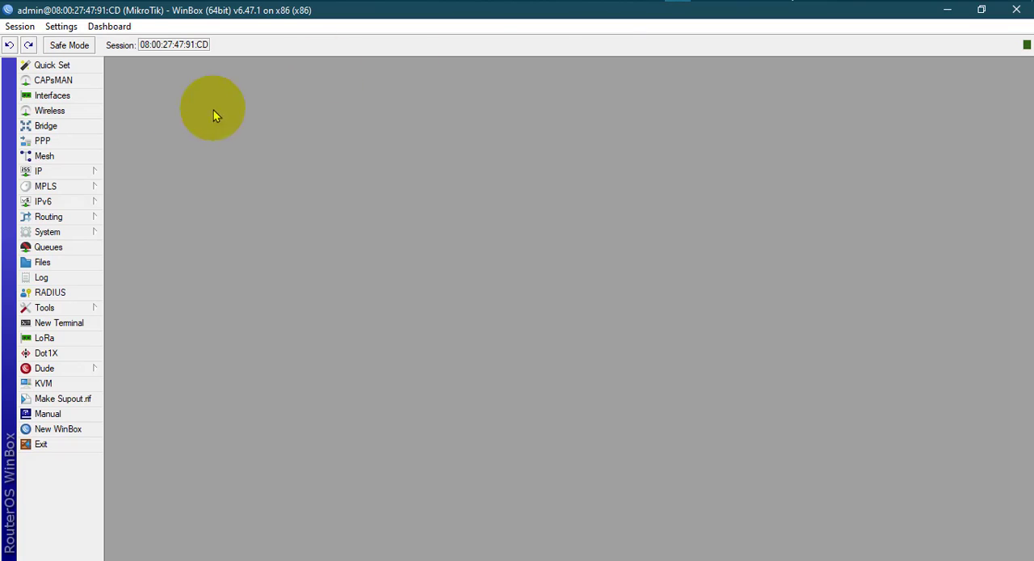
left_click(42, 141)
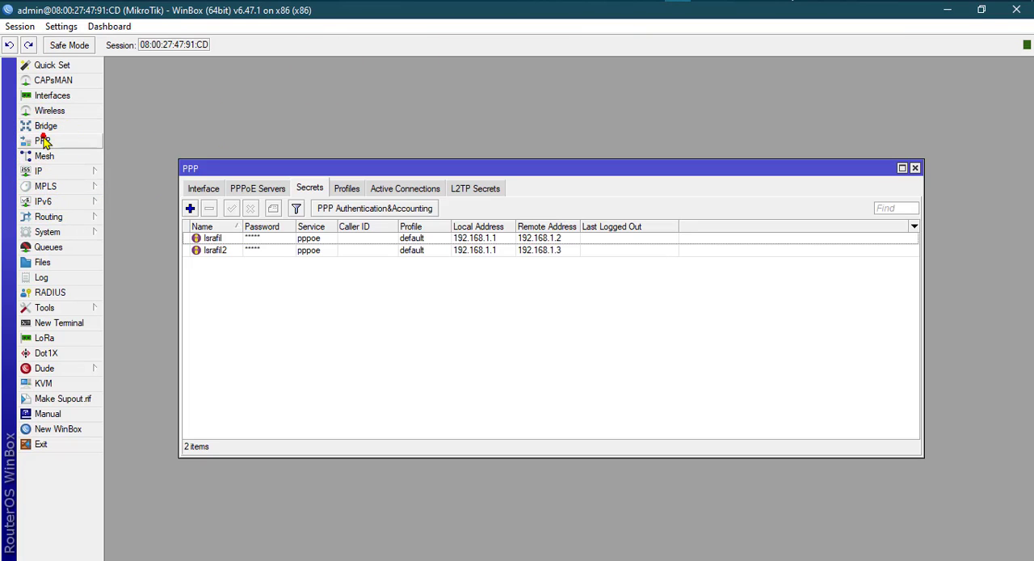
left_click(203, 188)
left_click(258, 187)
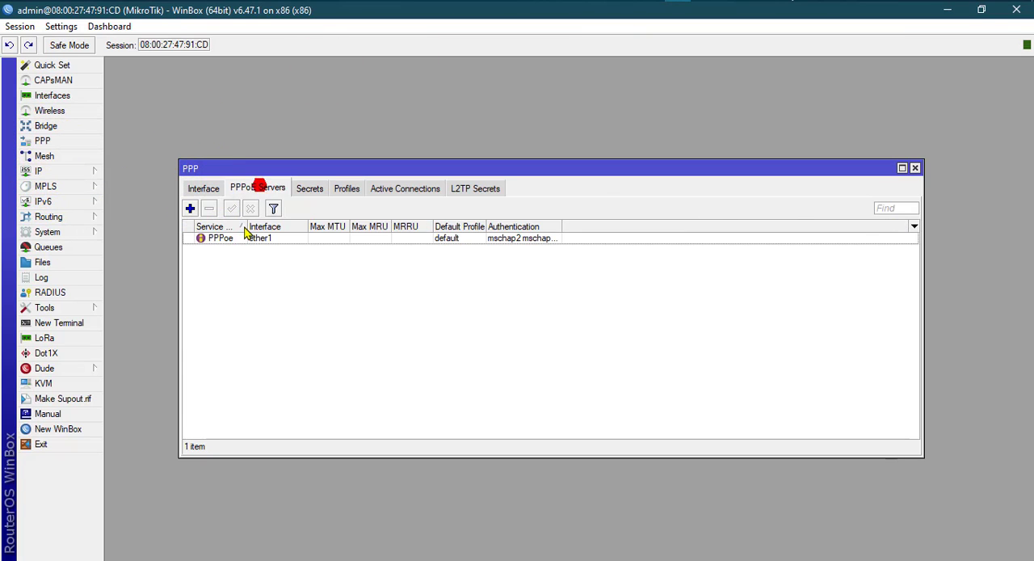
left_click(241, 238)
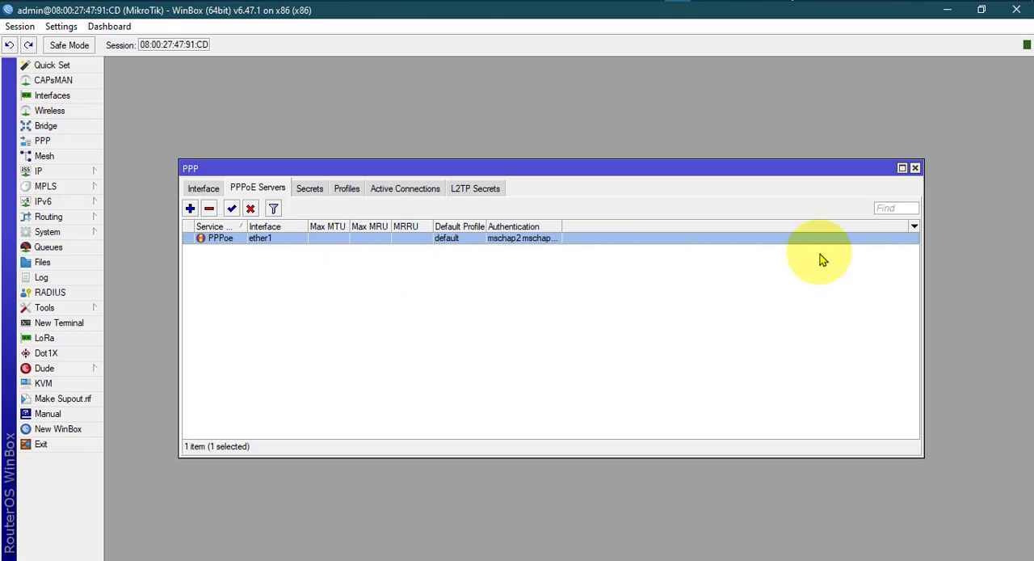
left_click(915, 169)
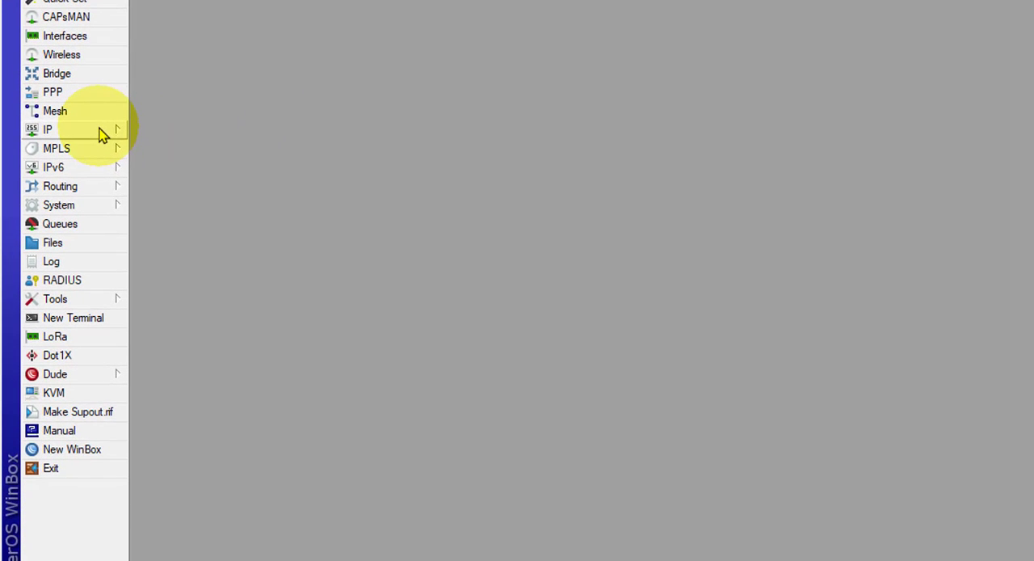
Step: Start a new IP pool named 1MB_Pool
left_click(101, 131)
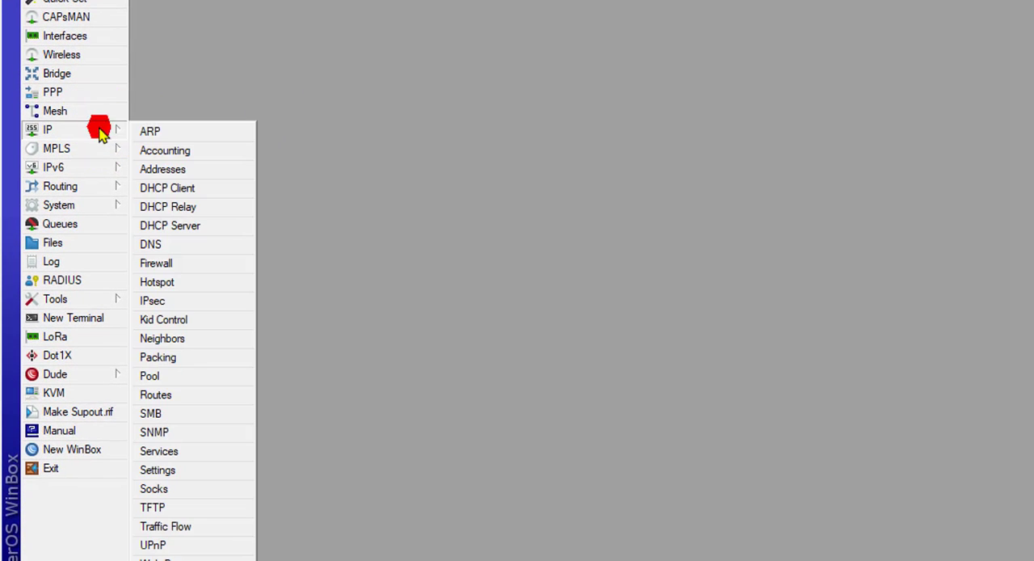
left_click(153, 377)
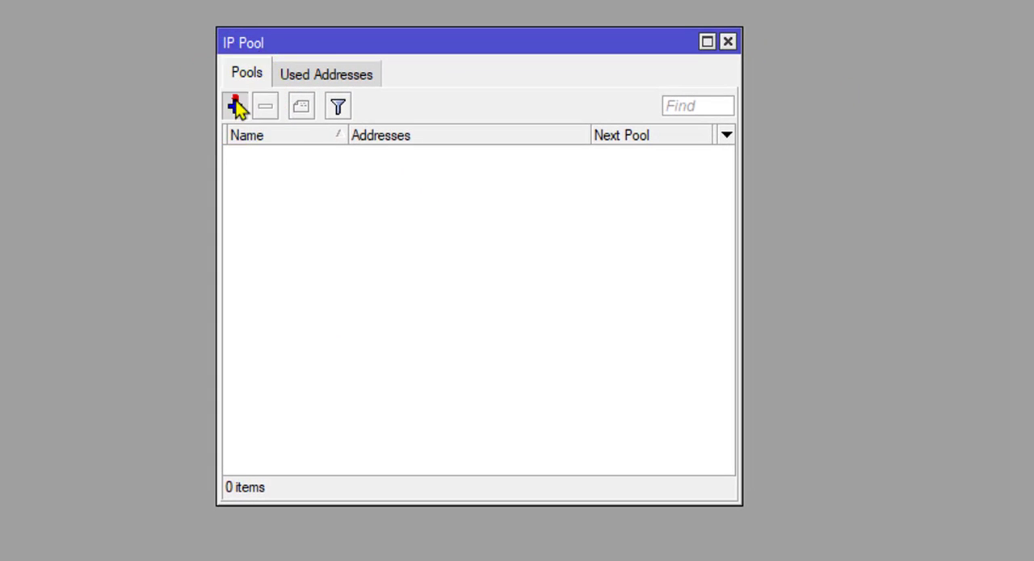
left_click(244, 108)
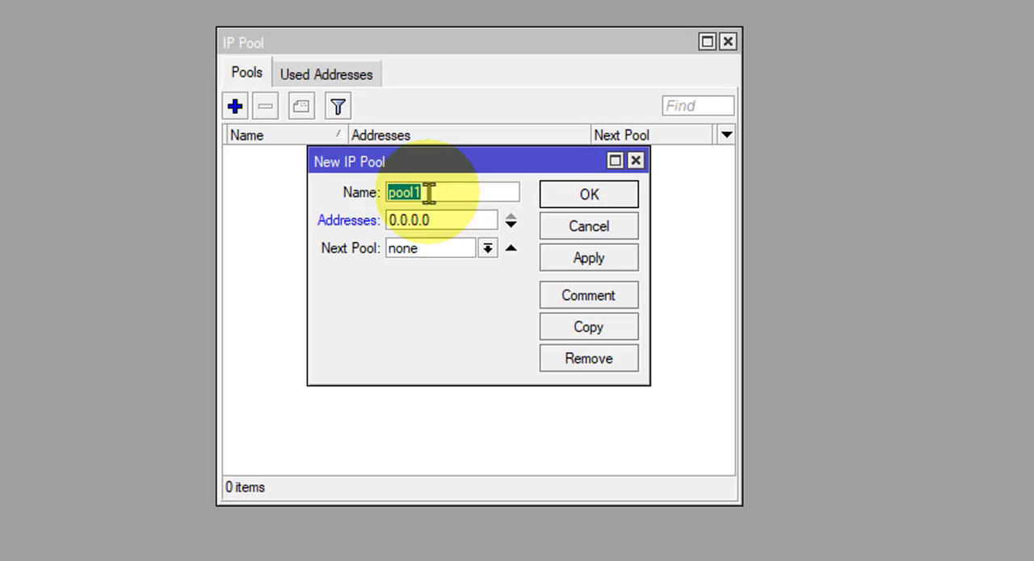
type("1MB_P")
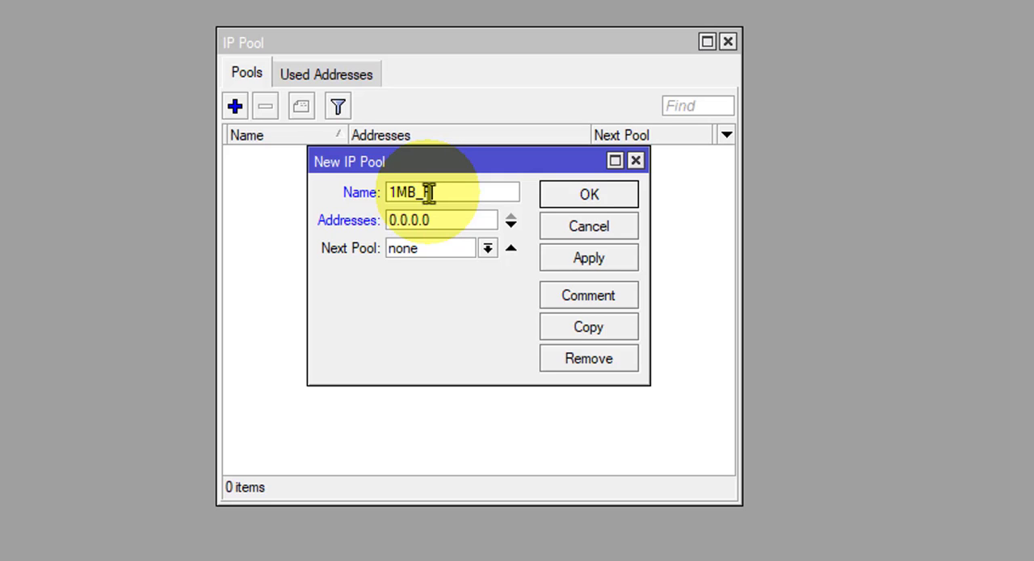
type("ool")
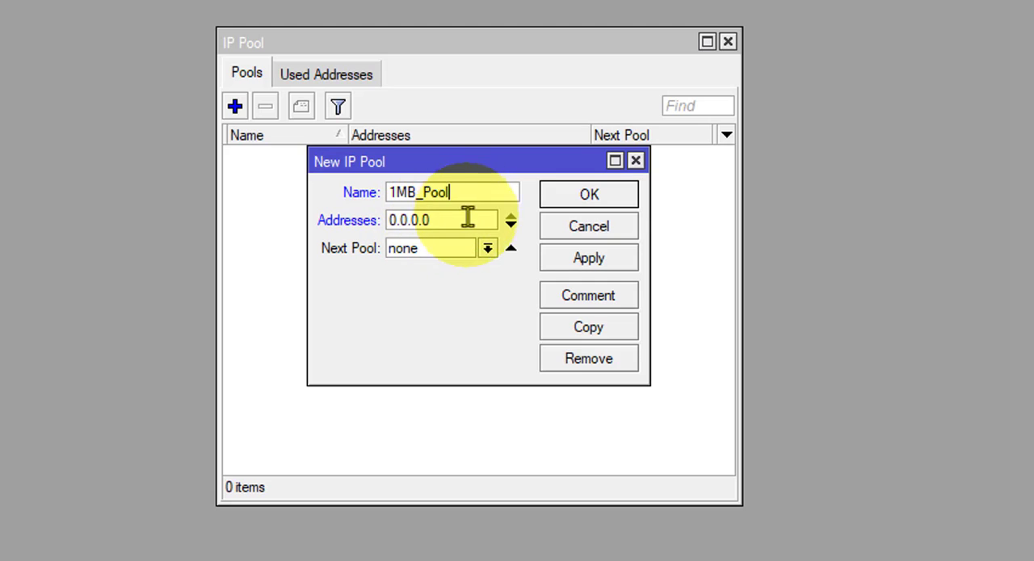
Step: Set the 1MB_Pool addresses to 10.0.1.2 and save the pool
left_click_drag(444, 223, 358, 224)
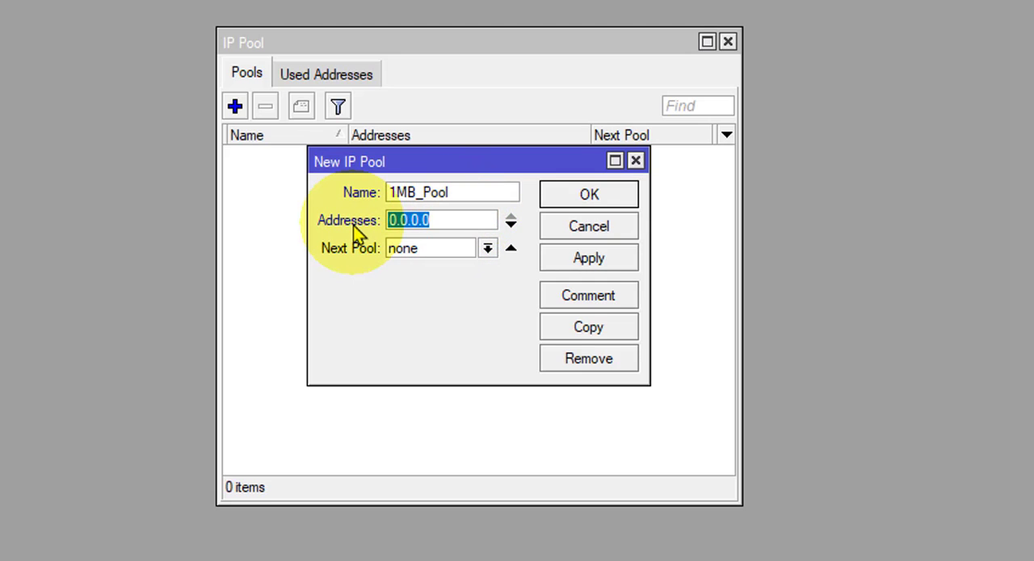
type("10.0")
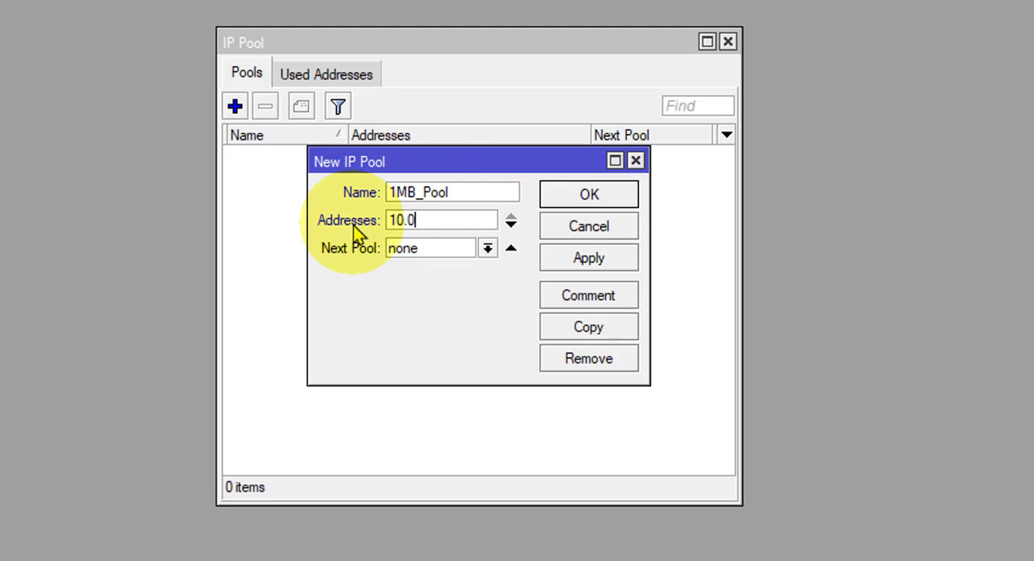
type(".1.2")
left_click(427, 256)
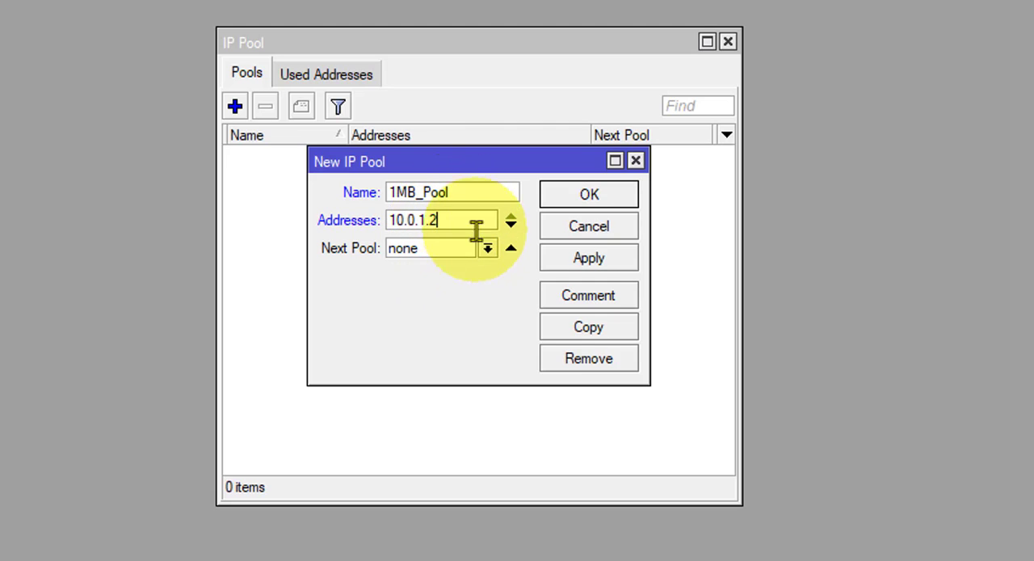
left_click(556, 258)
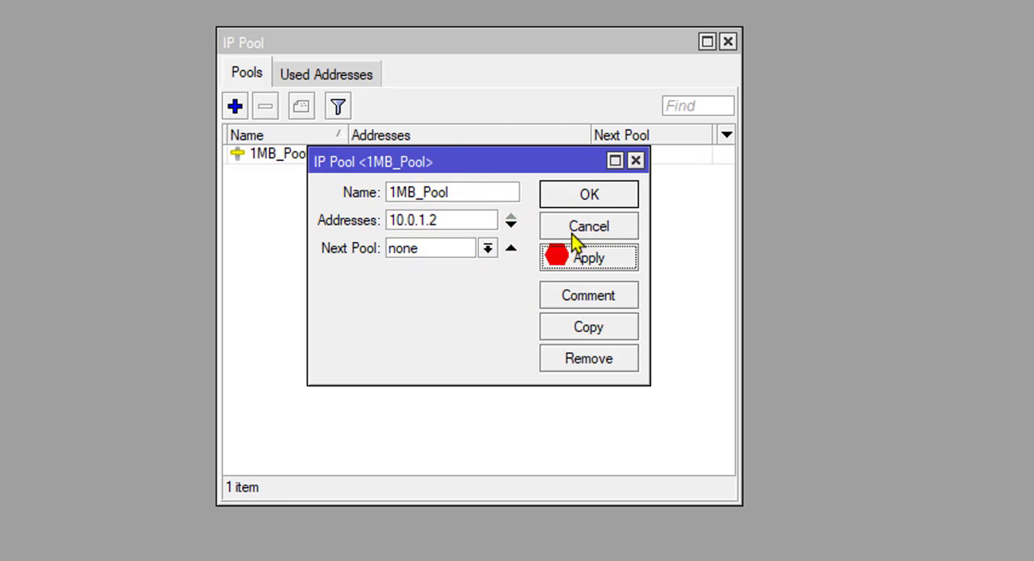
left_click(581, 199)
Step: Start a second IP pool named 2mb_pool
left_click(235, 107)
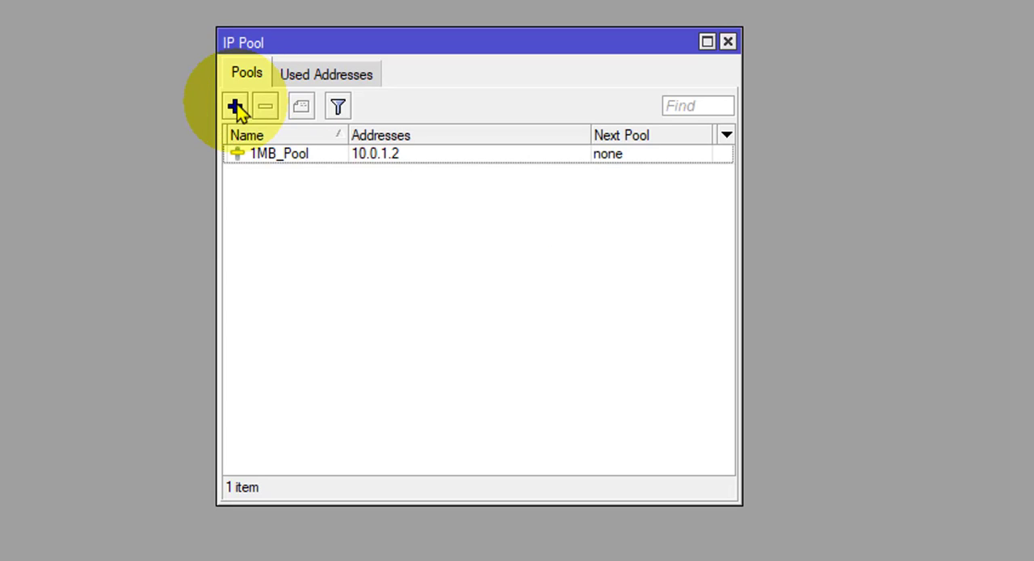
left_click(235, 107)
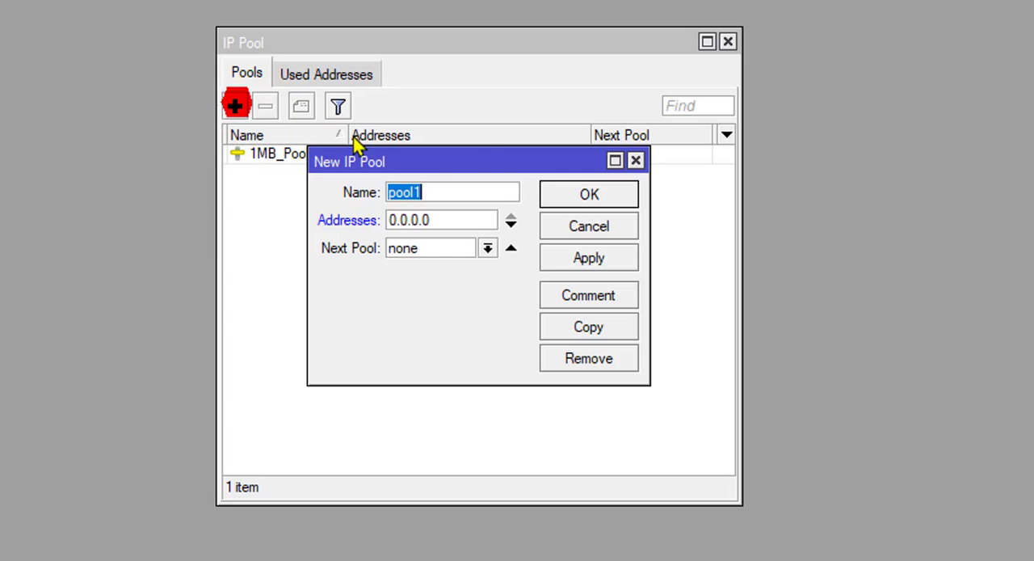
type("2mb_")
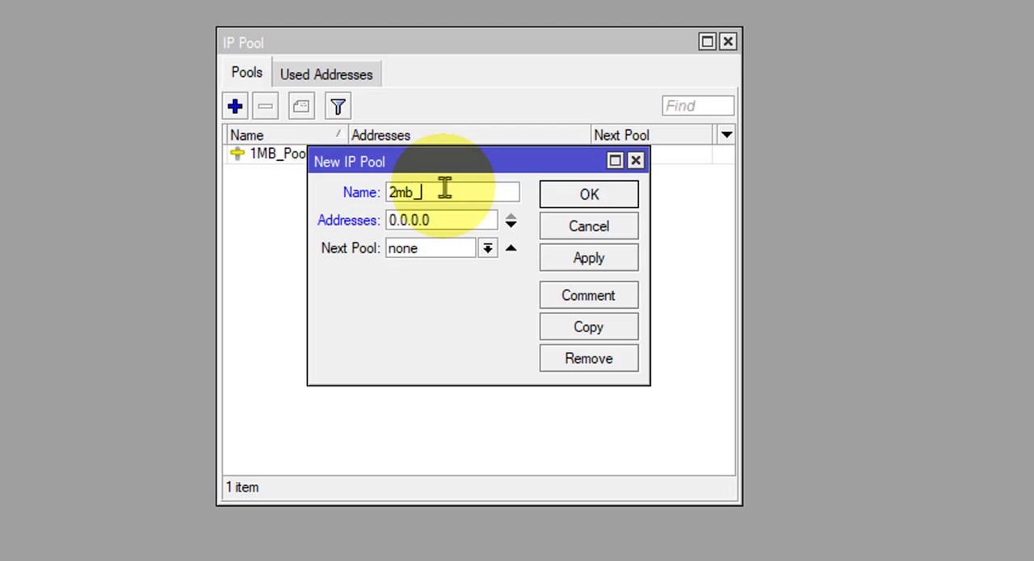
type("pool")
Step: Set the 2mb_pool addresses to 10.0.2.2 and save the pool
key("Tab")
type("10.")
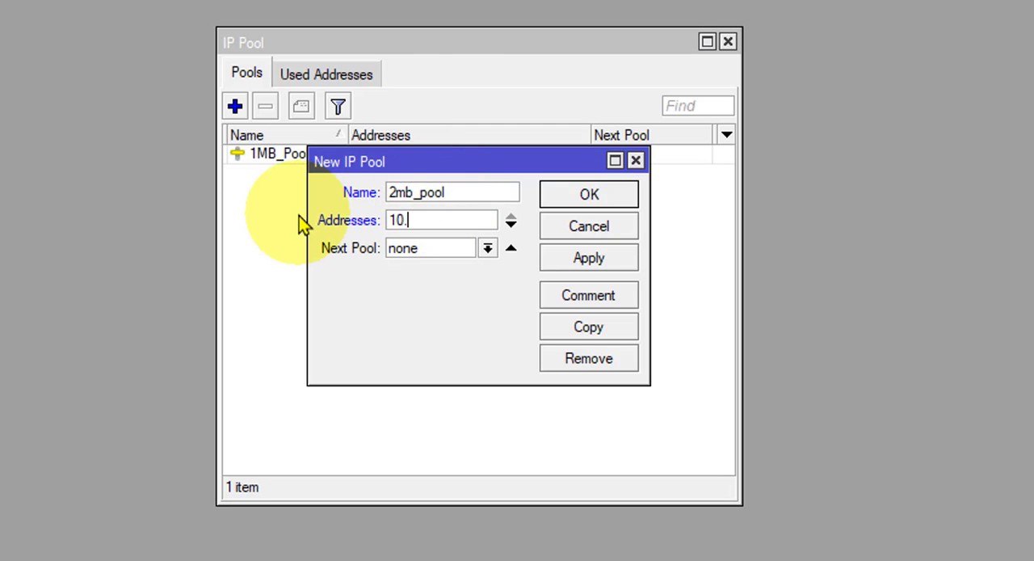
type("0.2.2")
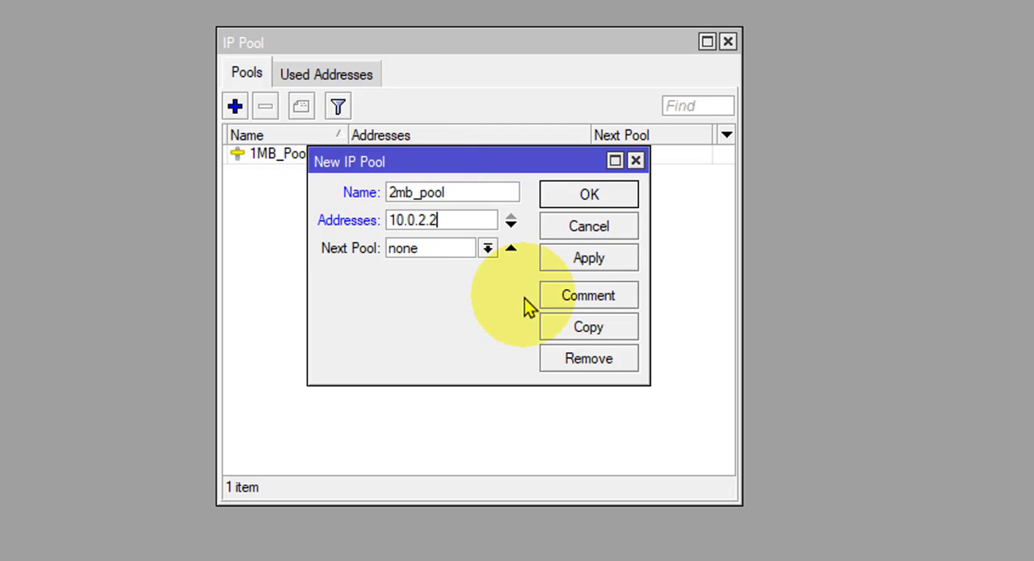
left_click(594, 259)
left_click(568, 225)
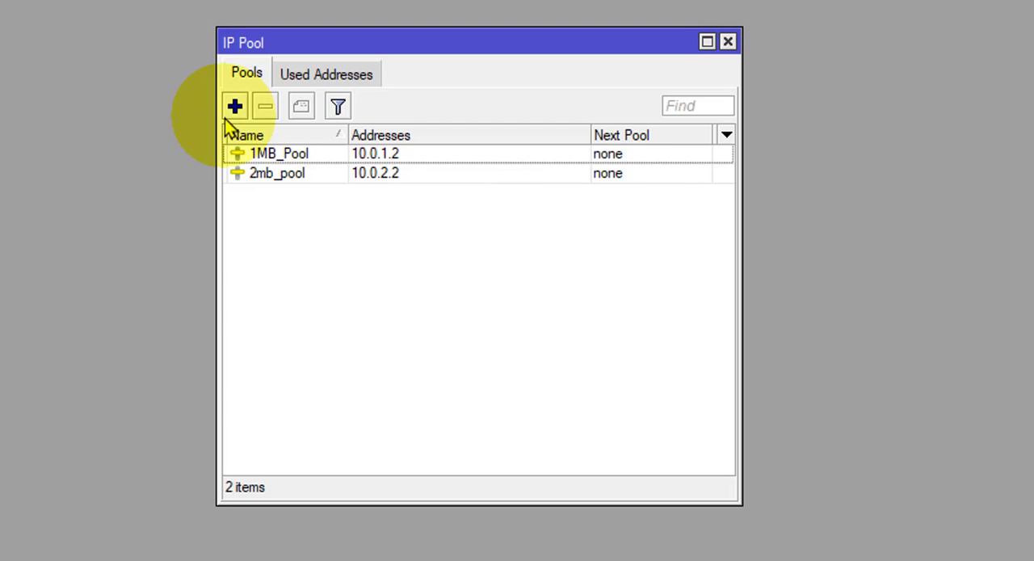
Step: Start a third IP pool named 3mb_pool
left_click(234, 106)
type("3m")
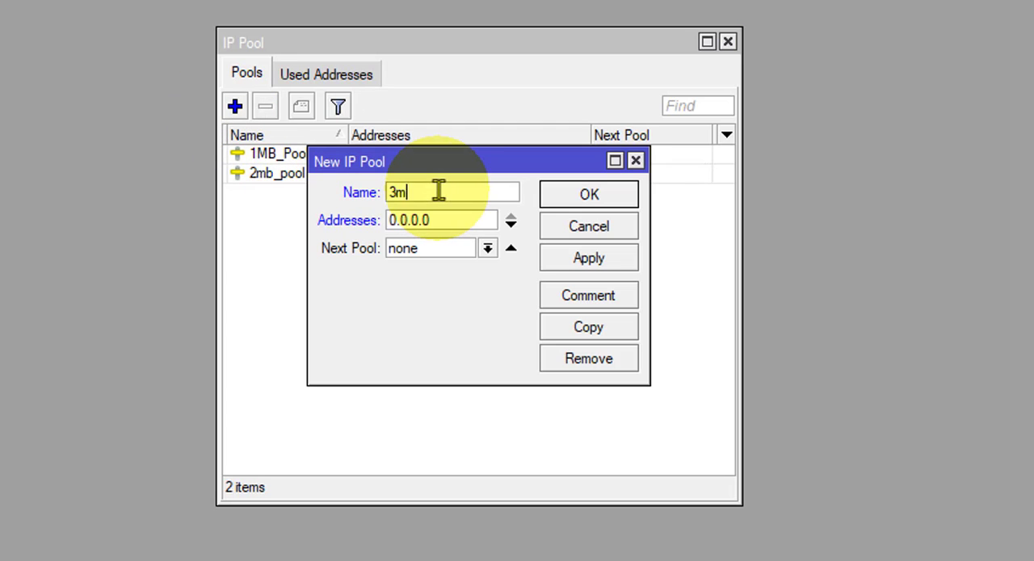
type("b-p")
key("BackSpace")
key("BackSpace")
key("BackSpace")
key("BackSpace")
key("BackSpace")
type("_pool")
Step: Set the 3mb_pool addresses to 10.0.3.2, save the pool and close the pool list
left_click(428, 220)
type("1")
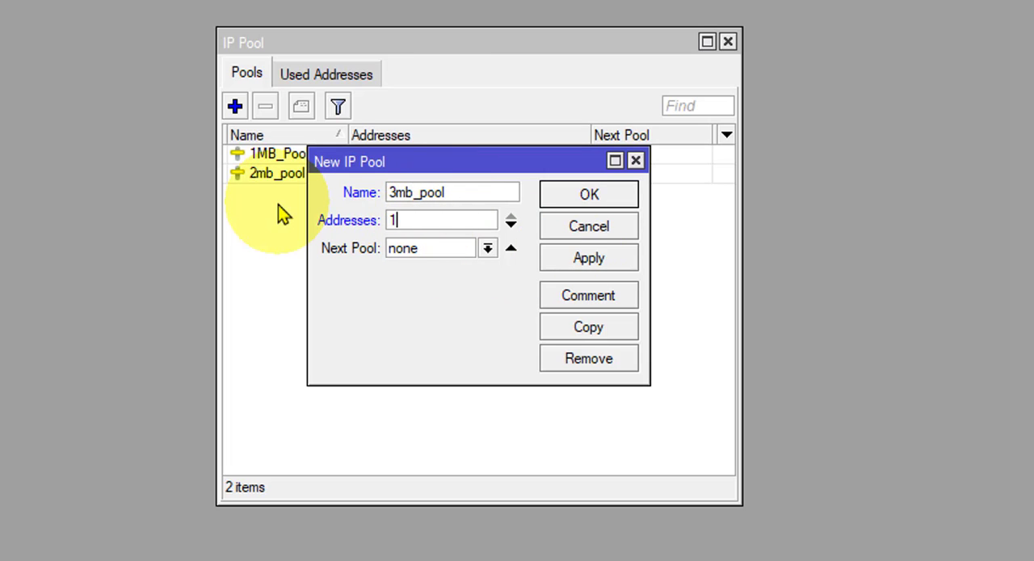
type("0.0.3.2")
left_click(588, 258)
left_click(588, 194)
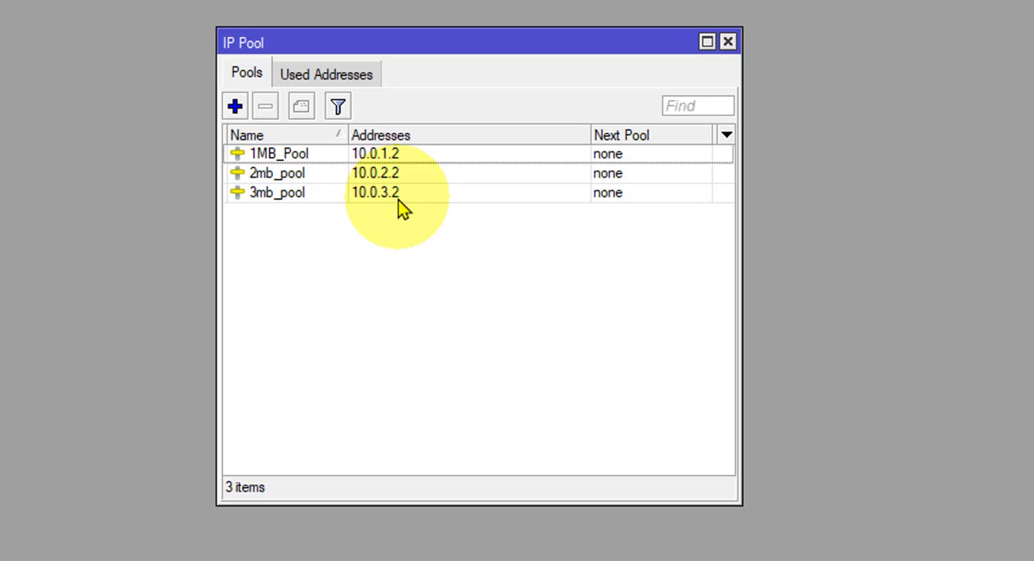
left_click(728, 44)
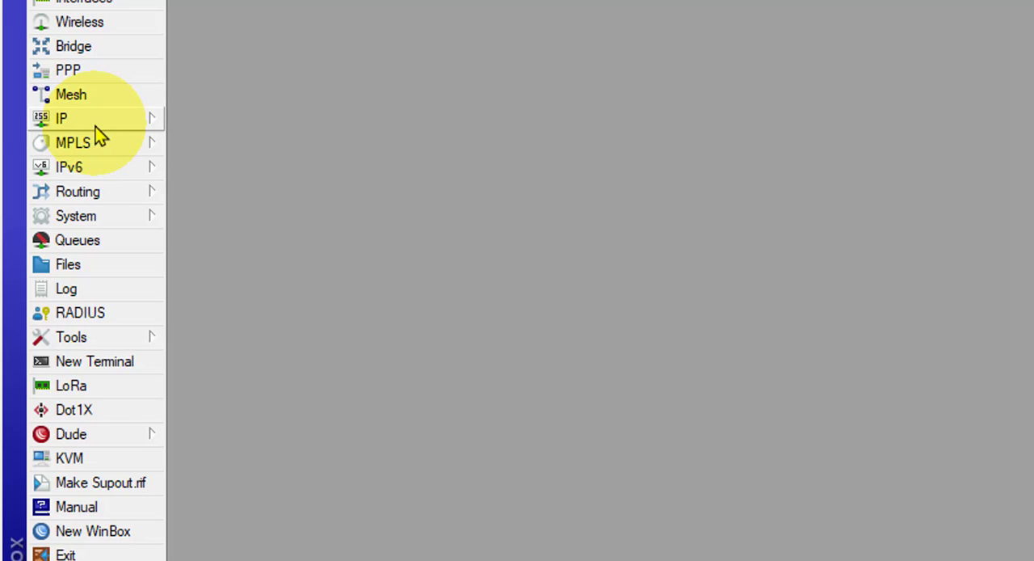
Step: Reopen the IP pool list and extend the 1MB_Pool addresses to the range 10.0.1.2-10.0.1.254
left_click(85, 118)
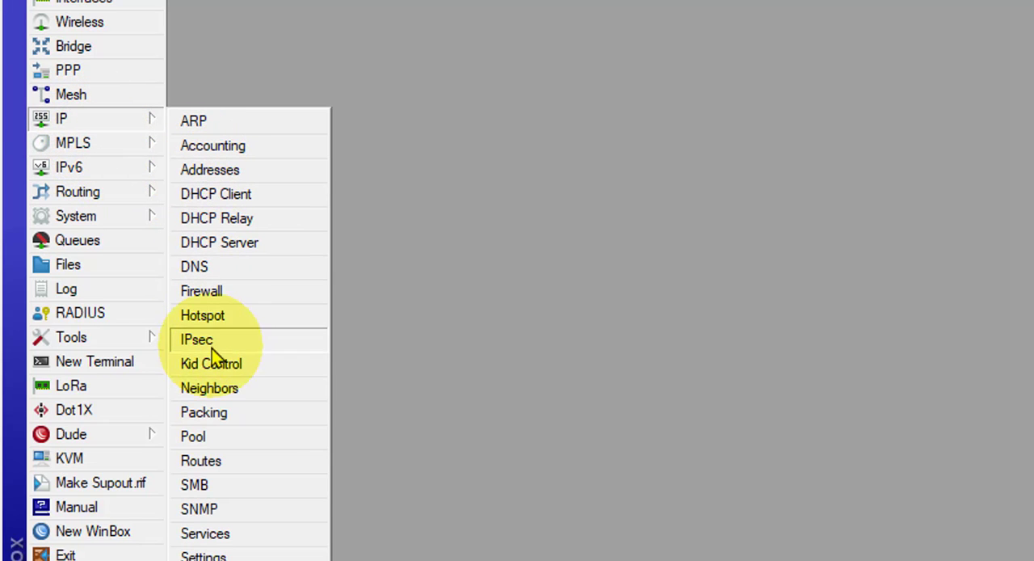
left_click(202, 440)
double_click(763, 223)
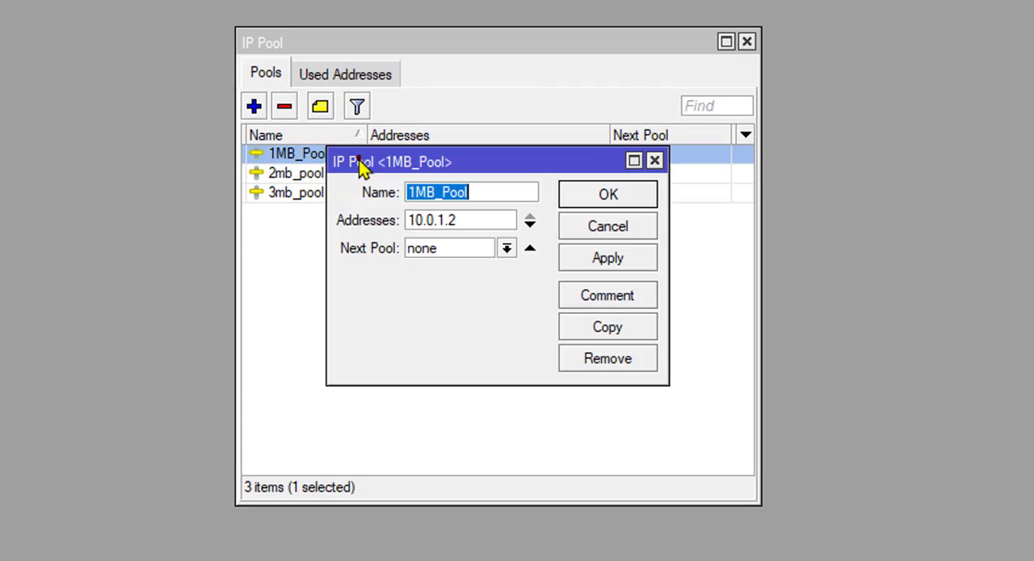
left_click(462, 220)
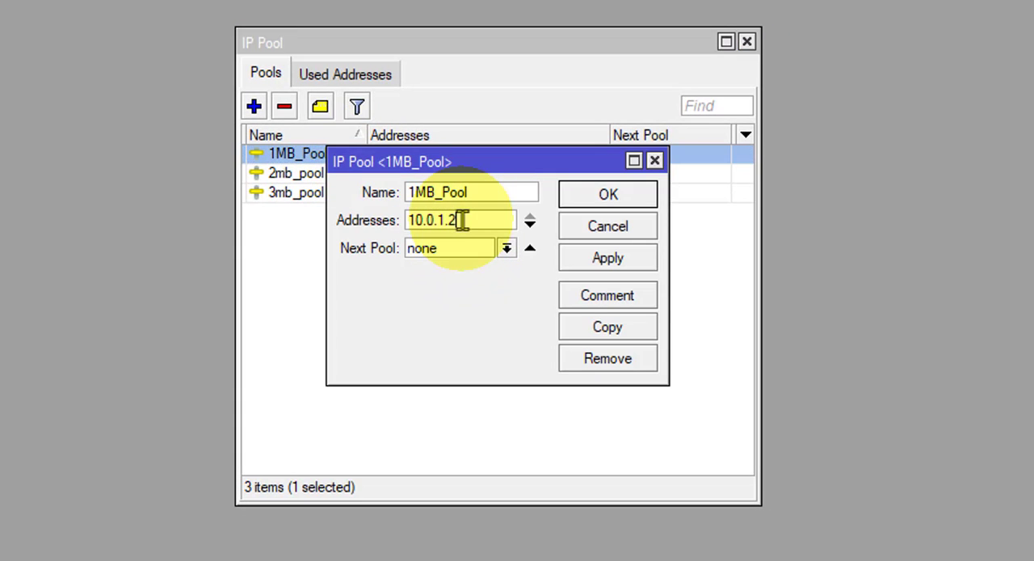
type("-10.0")
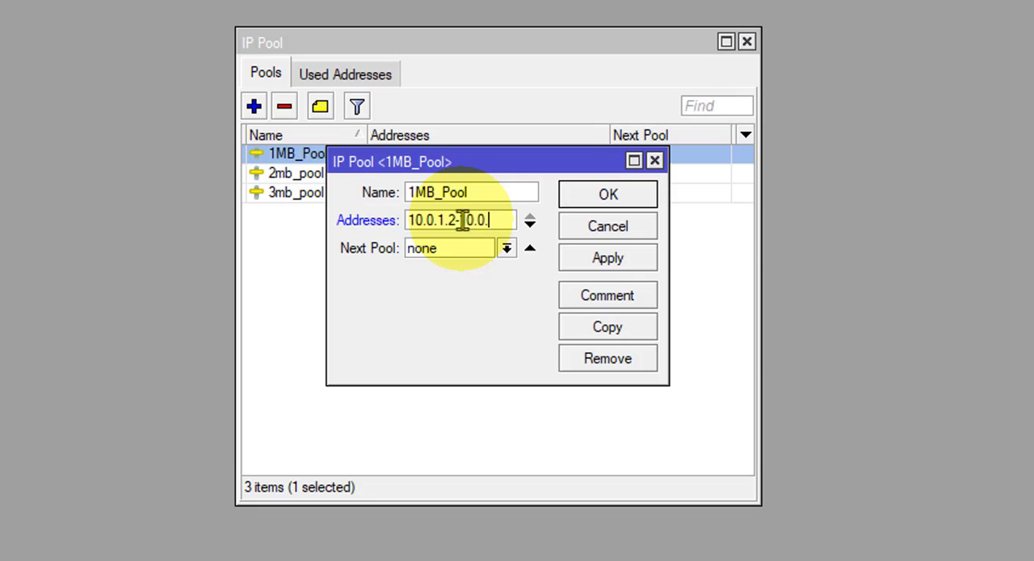
type(".1.254")
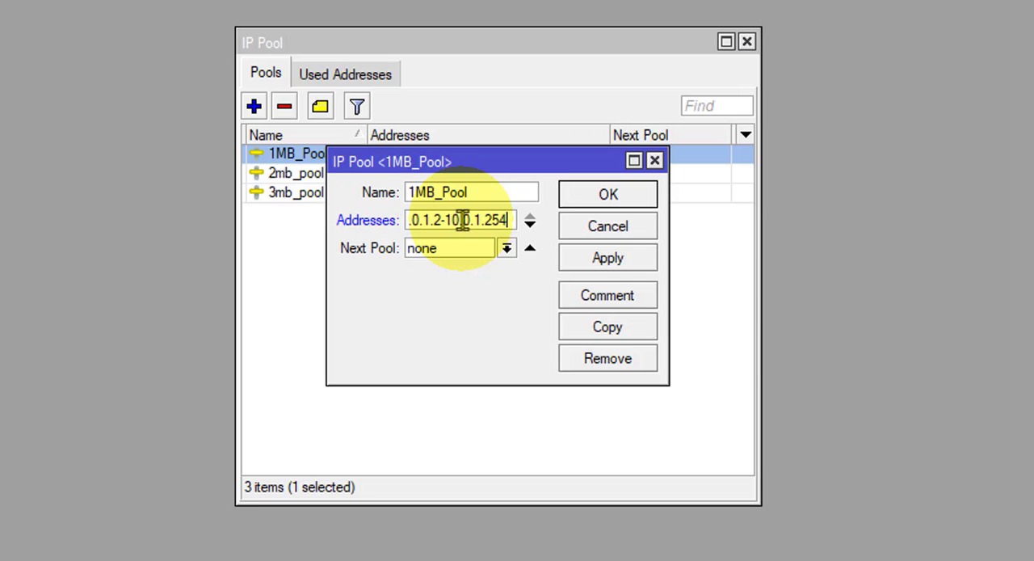
Step: Widen the 1MB_Pool dialog, copy the range's end address 10.0.1.254 and save the pool
left_click_drag(667, 231, 783, 242)
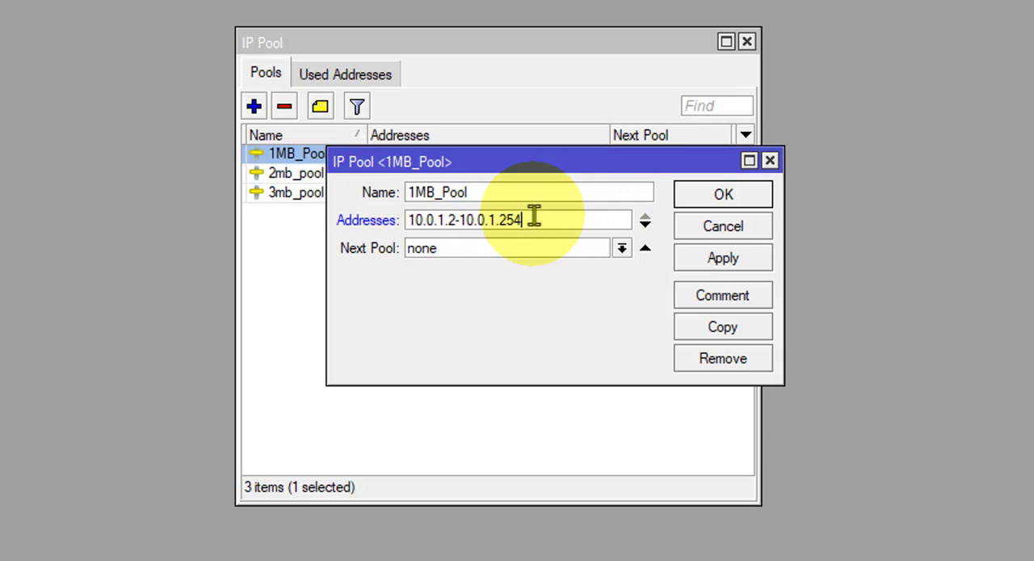
left_click_drag(529, 217, 457, 218)
key("ctrl+c")
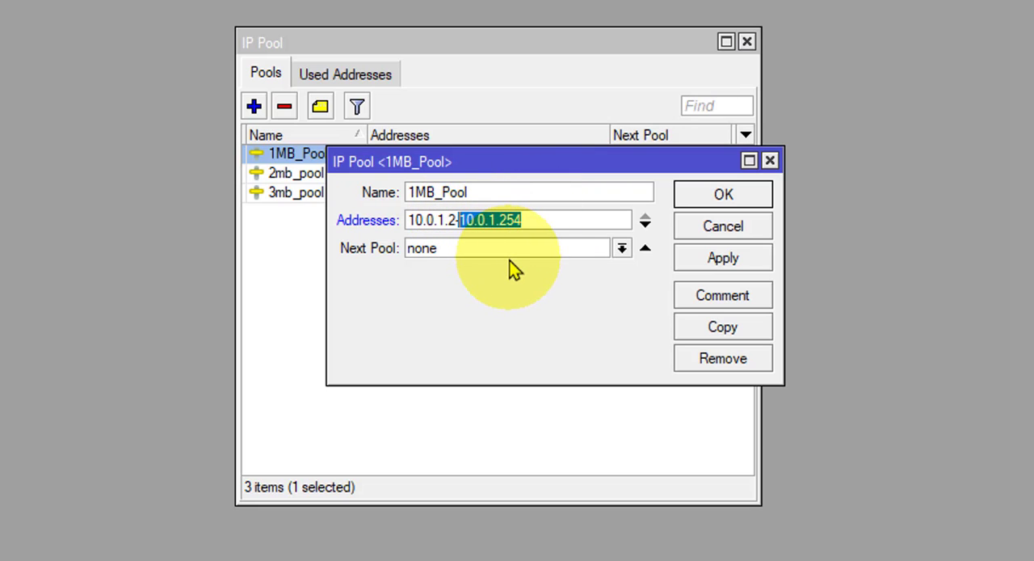
left_click(733, 258)
left_click(721, 198)
Step: Extend the 2mb_pool addresses to the range 10.0.2.2-10.0.2.254 and save the pool
double_click(409, 180)
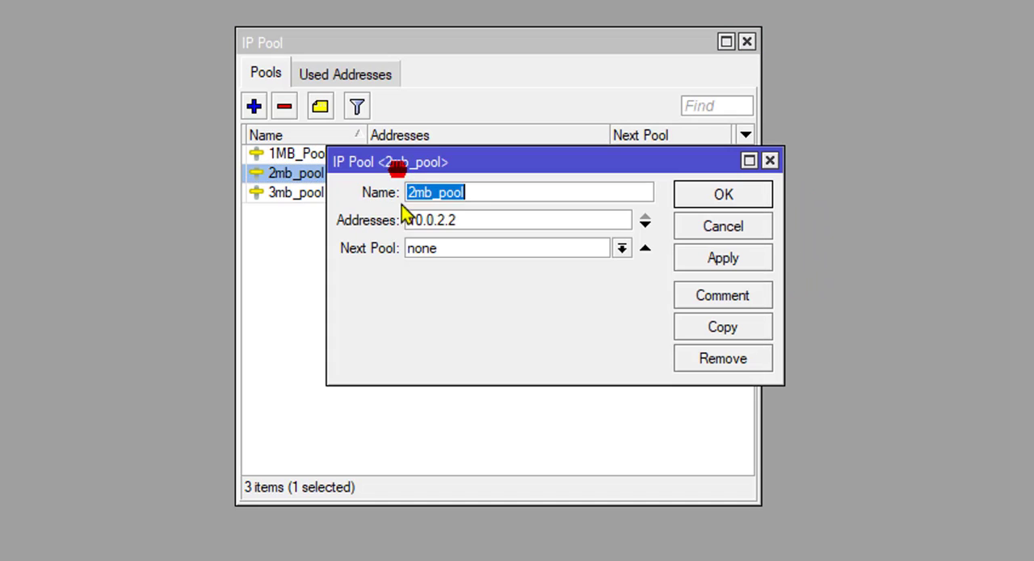
left_click(465, 222)
type("-")
key("ctrl+v")
left_click(490, 220)
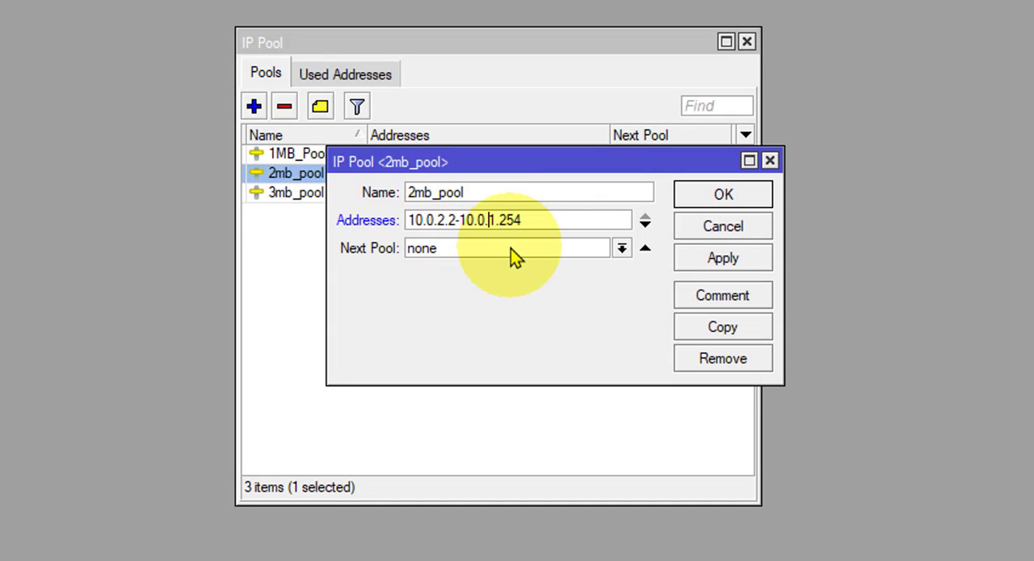
type("2")
key("BackSpace")
key("BackSpace")
type("2.")
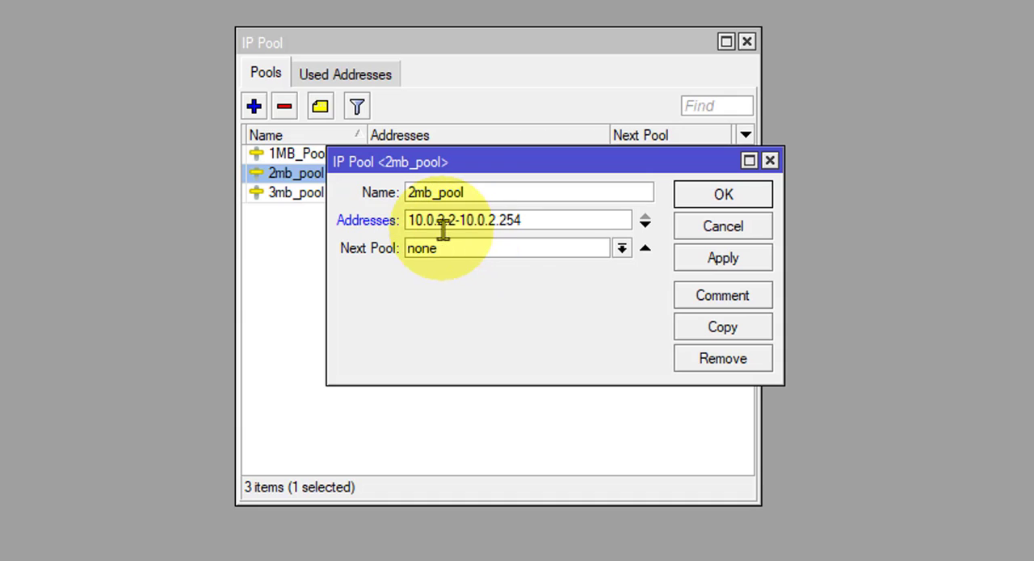
left_click(723, 258)
left_click(711, 198)
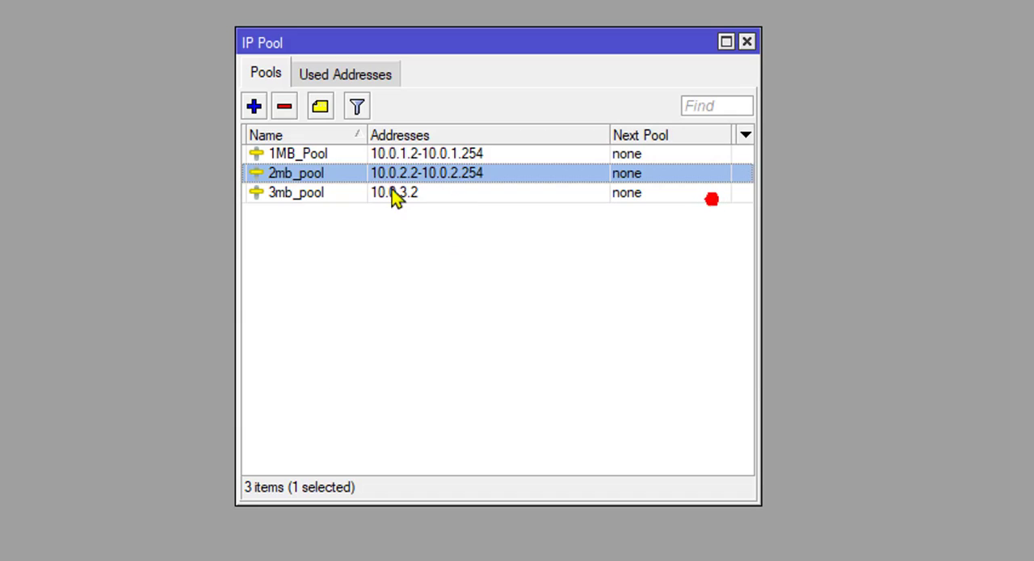
Step: Extend the 3mb_pool addresses to the range 10.0.3.2-10.0.3.254, save the pool and close the pool list
double_click(393, 197)
left_click(461, 222)
type("-10.0.1.254")
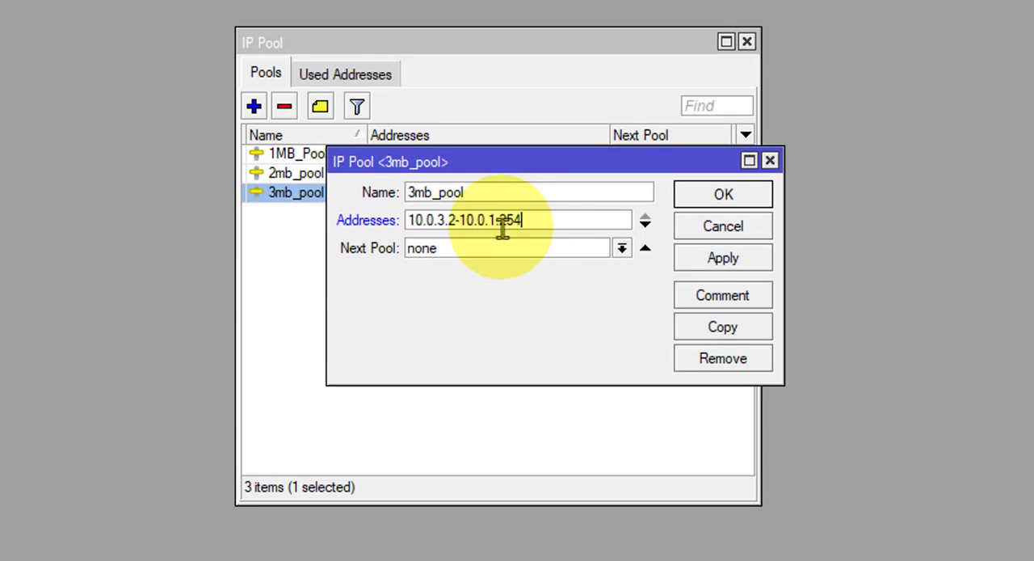
left_click(496, 222)
key("BackSpace")
type("3")
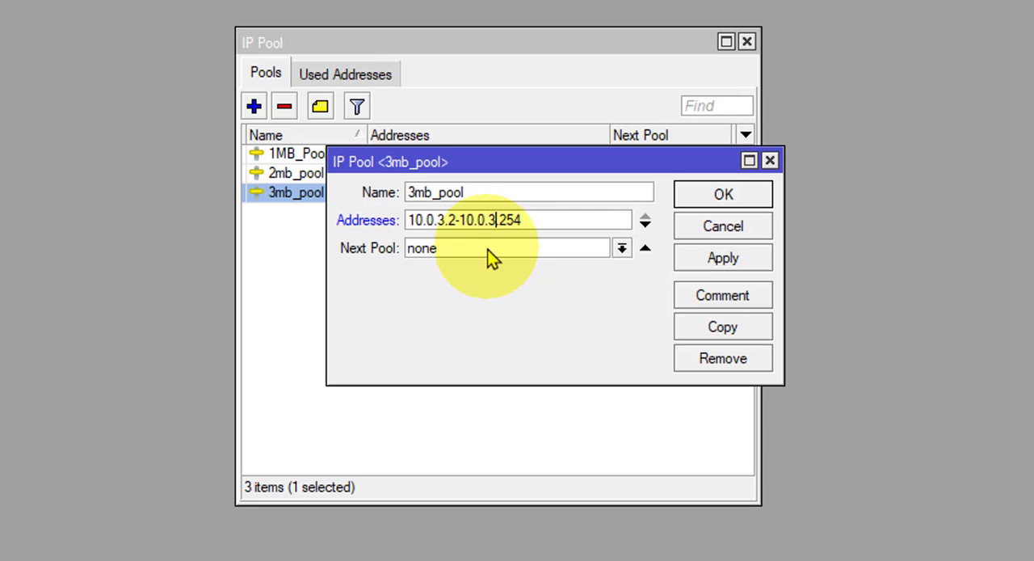
left_click(729, 259)
left_click(723, 196)
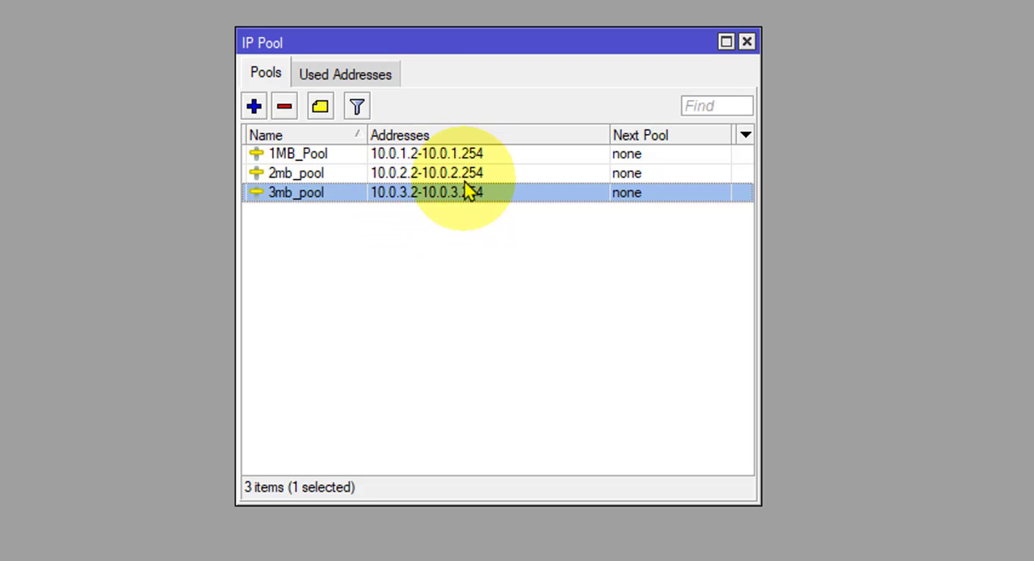
left_click(746, 42)
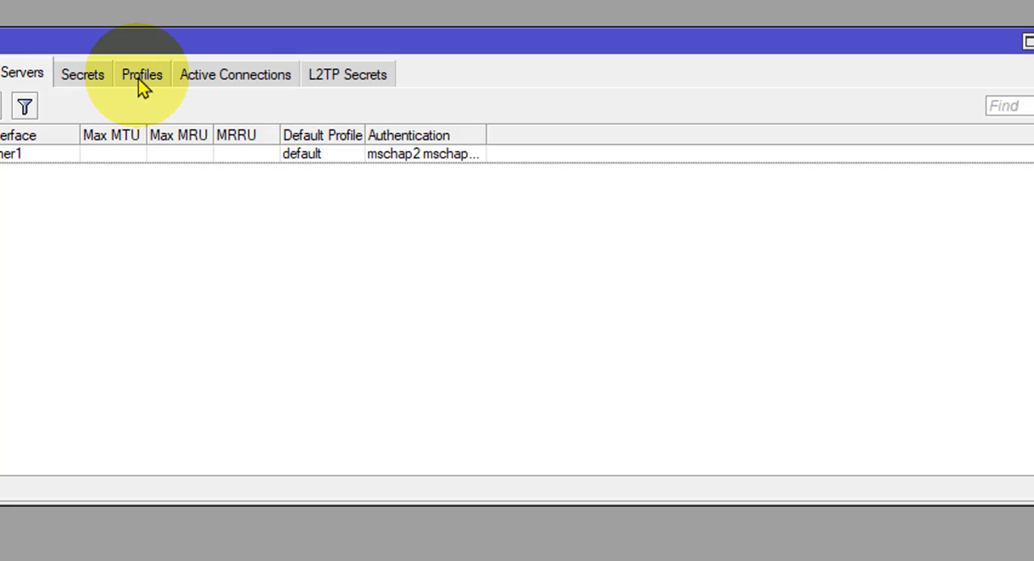
Step: Start a new PPP profile named 1m_pac
left_click(139, 77)
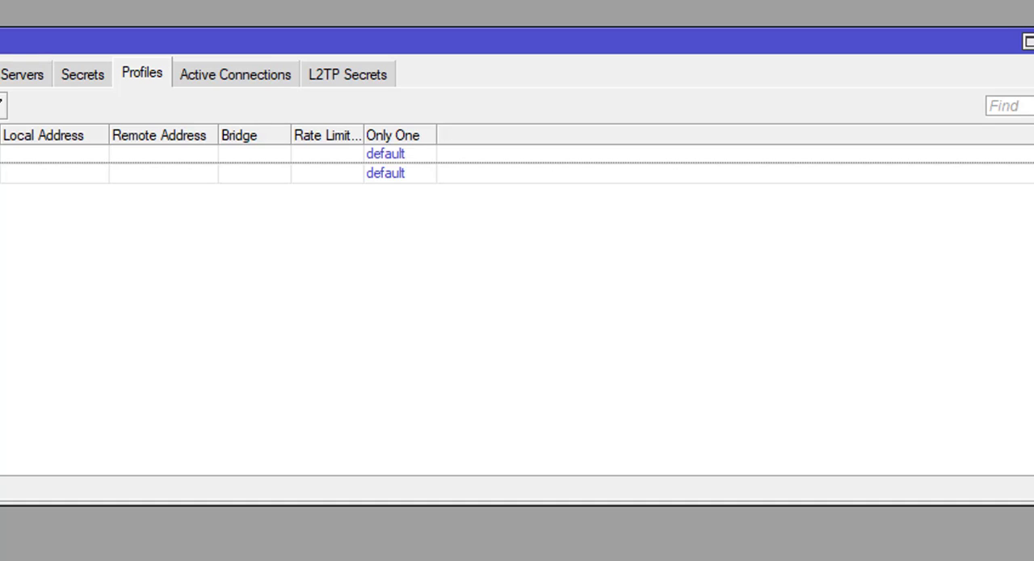
left_click(29, 130)
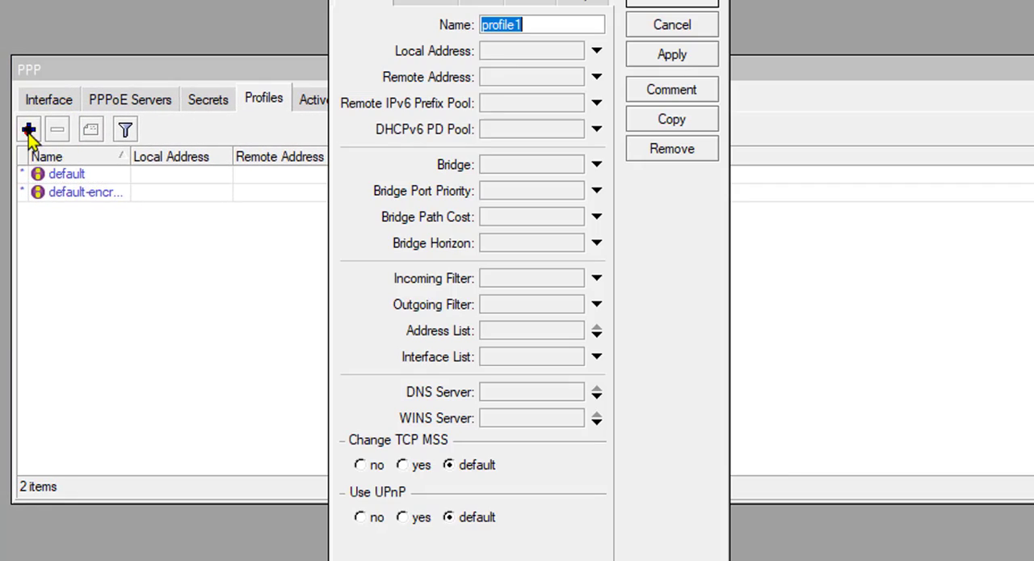
left_click_drag(431, 2, 365, 20)
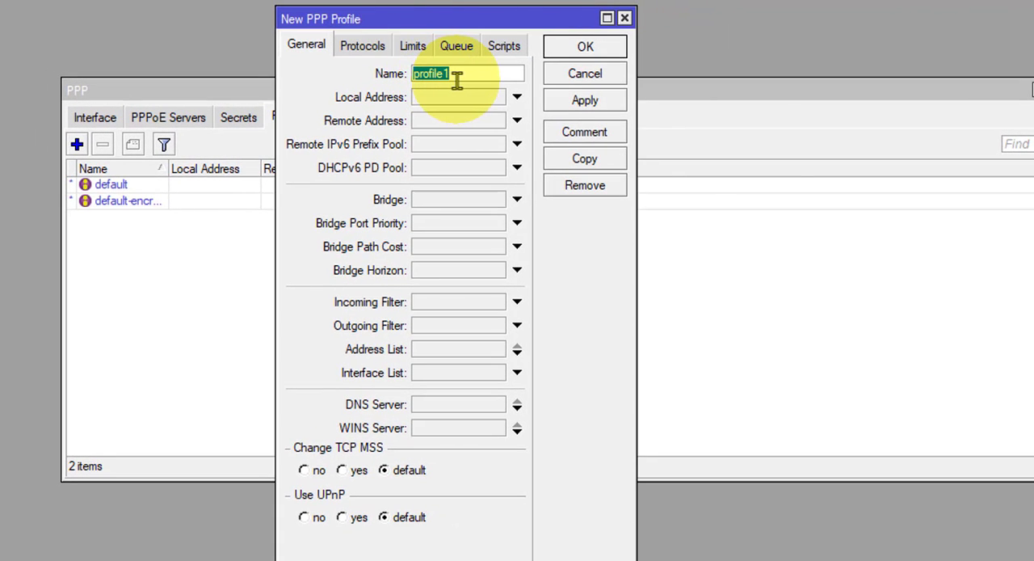
type("1m")
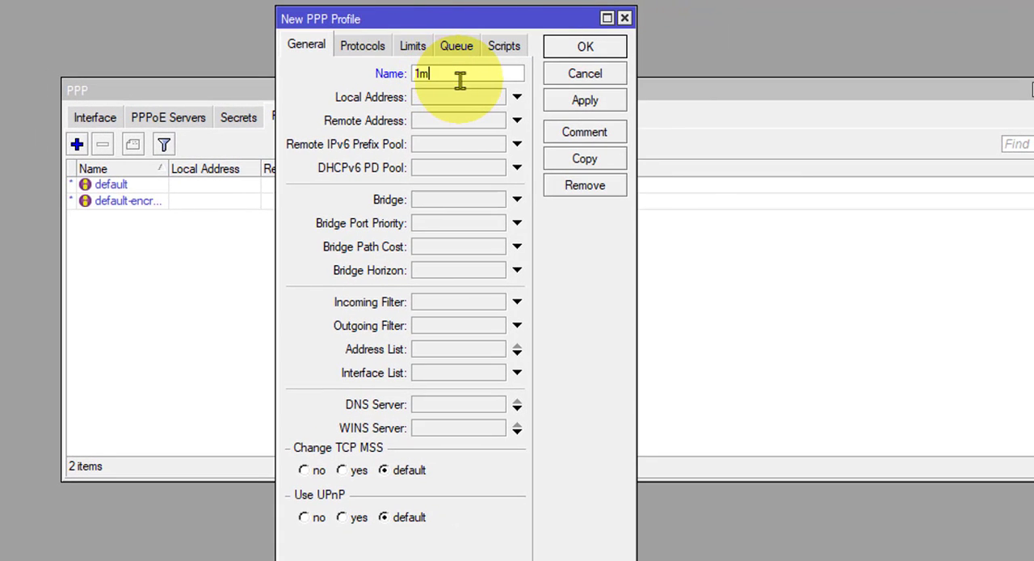
type("_pac")
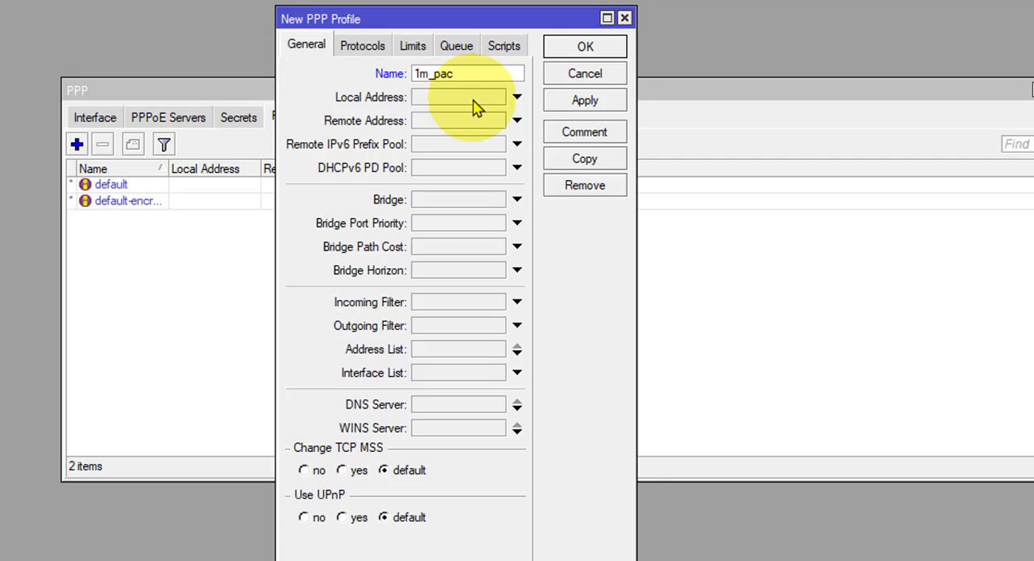
Step: Set the local address of the 1m_pac profile to 10.0.1.1
left_click(474, 99)
type("10")
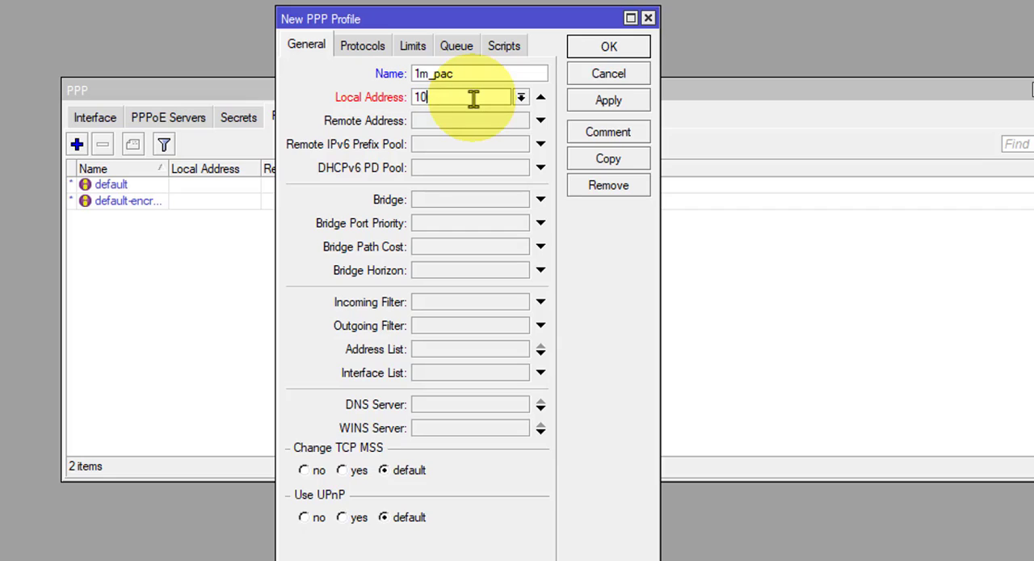
type(".0.1.1")
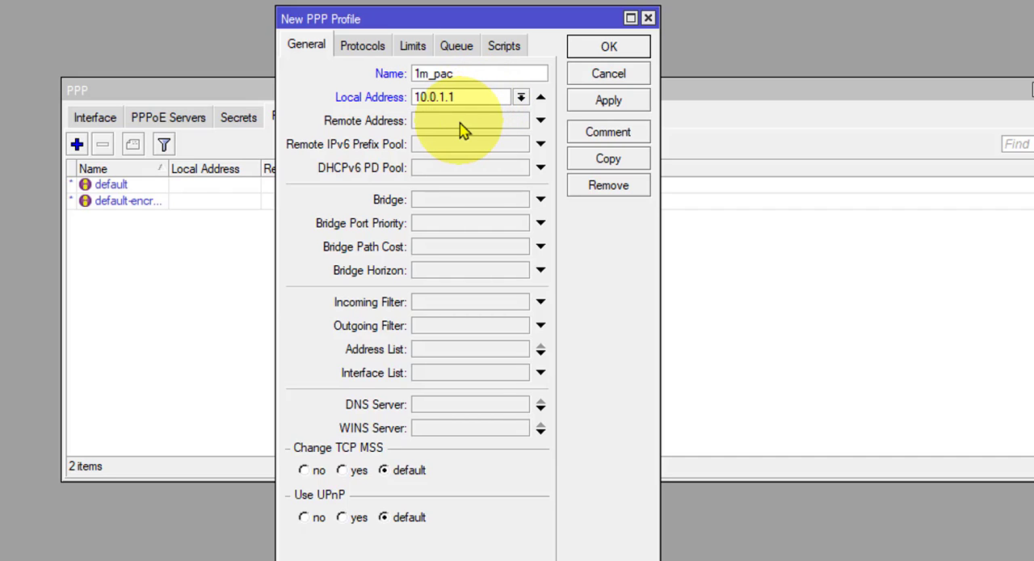
Step: Enable the remote address setting of the new 1m_pac profile
left_click(460, 121)
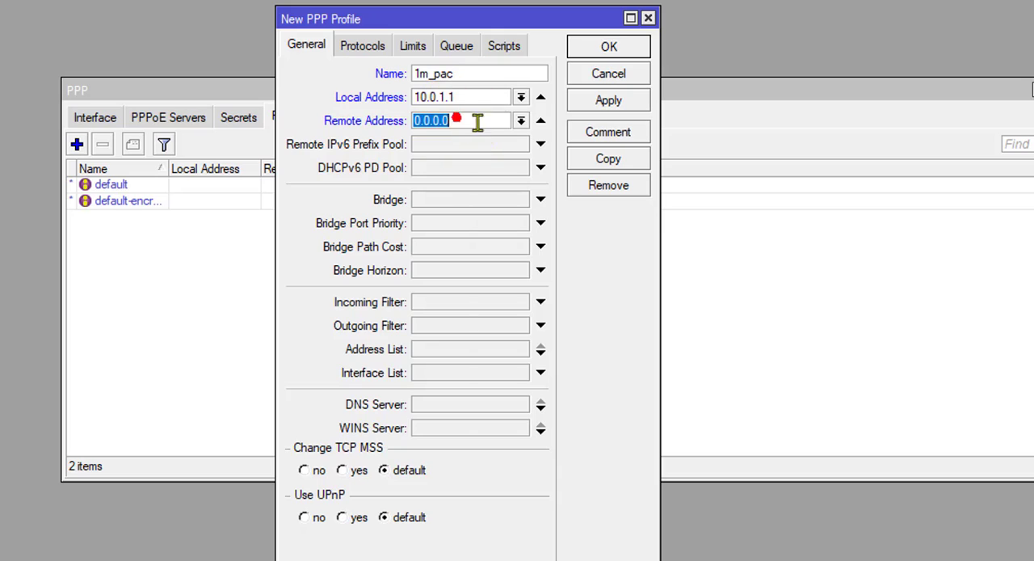
left_click(538, 121)
left_click(538, 123)
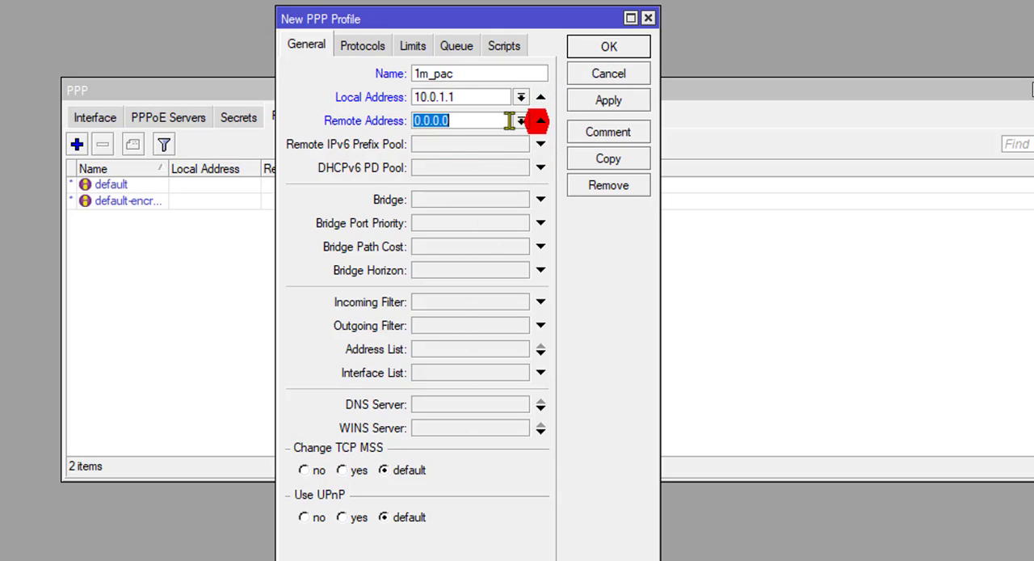
left_click(475, 120)
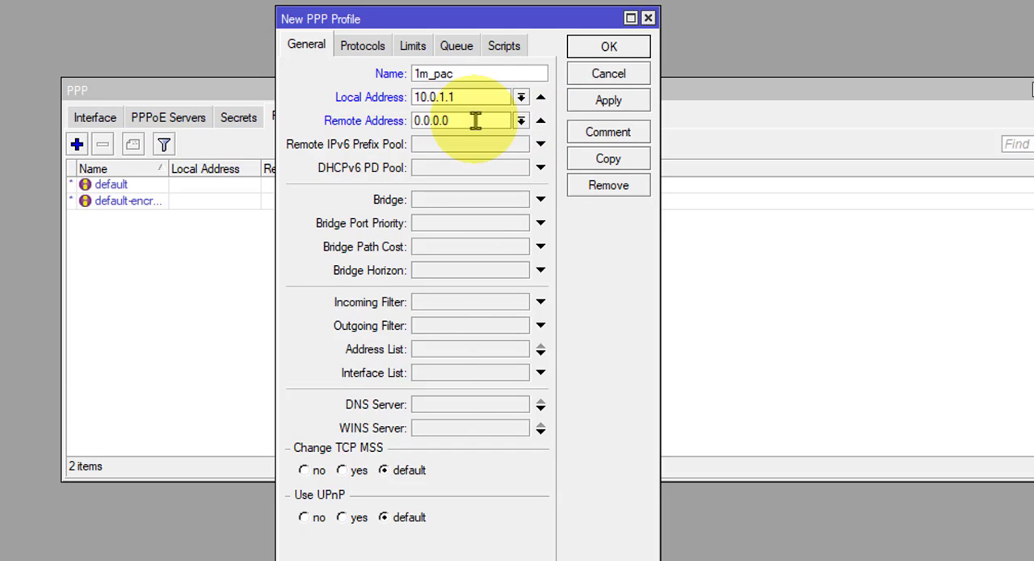
Step: Set the DNS servers of the 1m_pac profile to 8.8.8.8 and 4.2.2.2
left_click(437, 407)
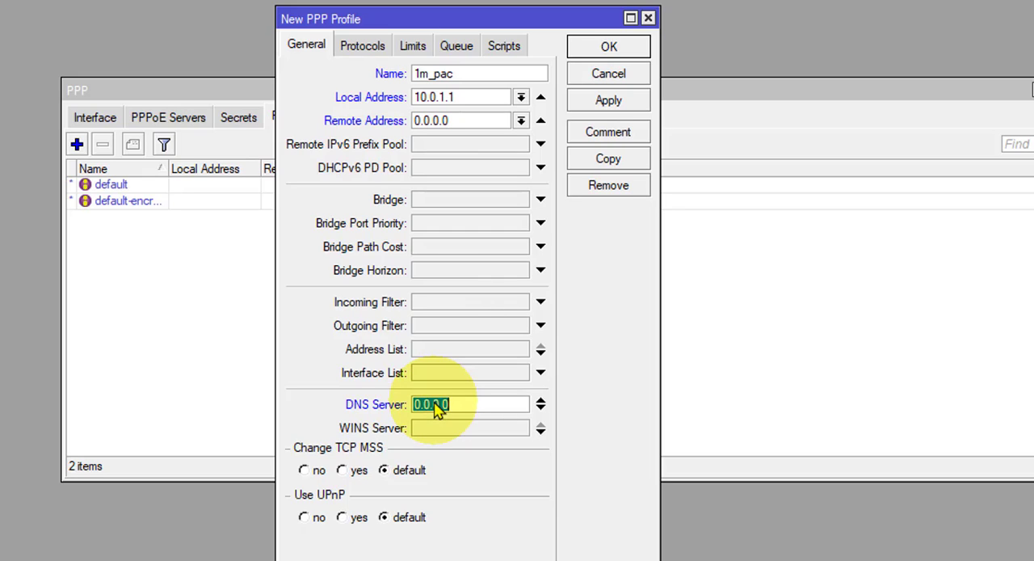
type("8.8..8.8")
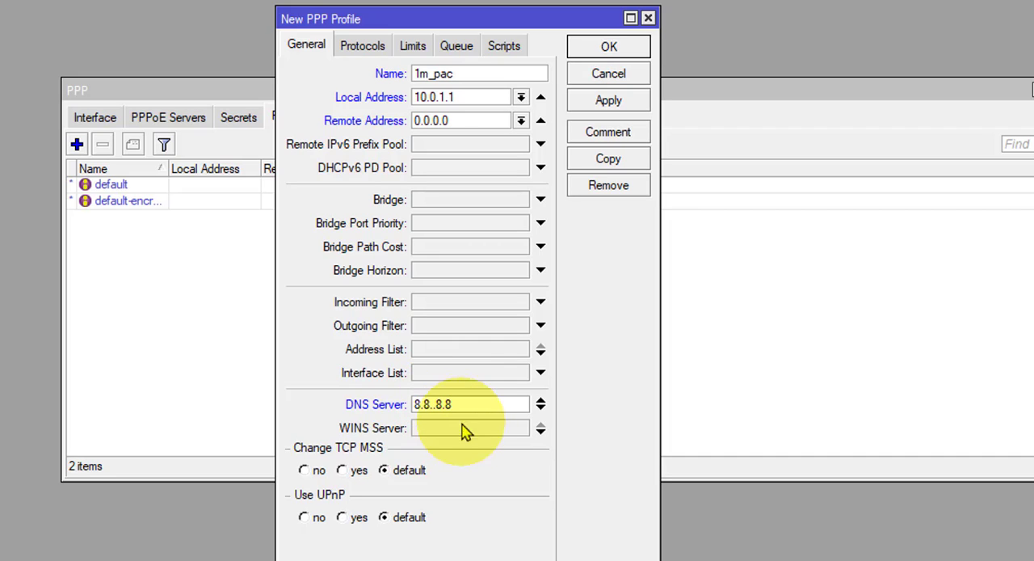
left_click(539, 411)
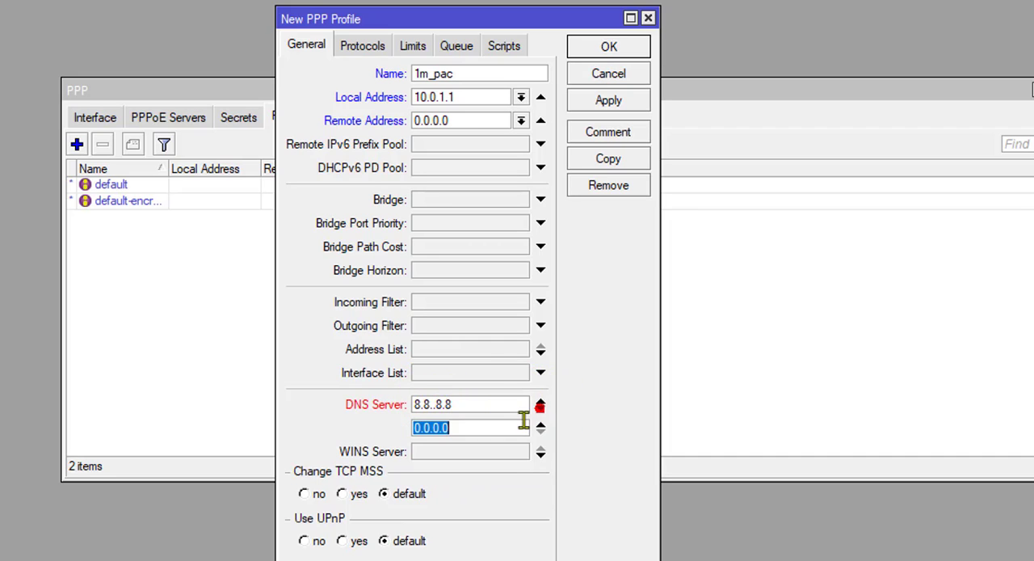
left_click(437, 406)
key("BackSpace")
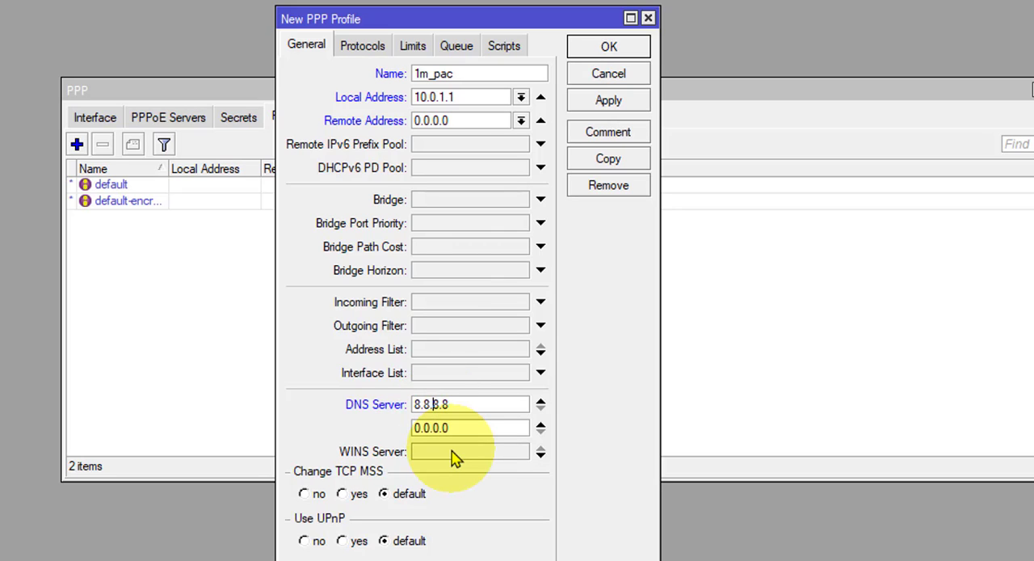
left_click_drag(449, 429, 370, 443)
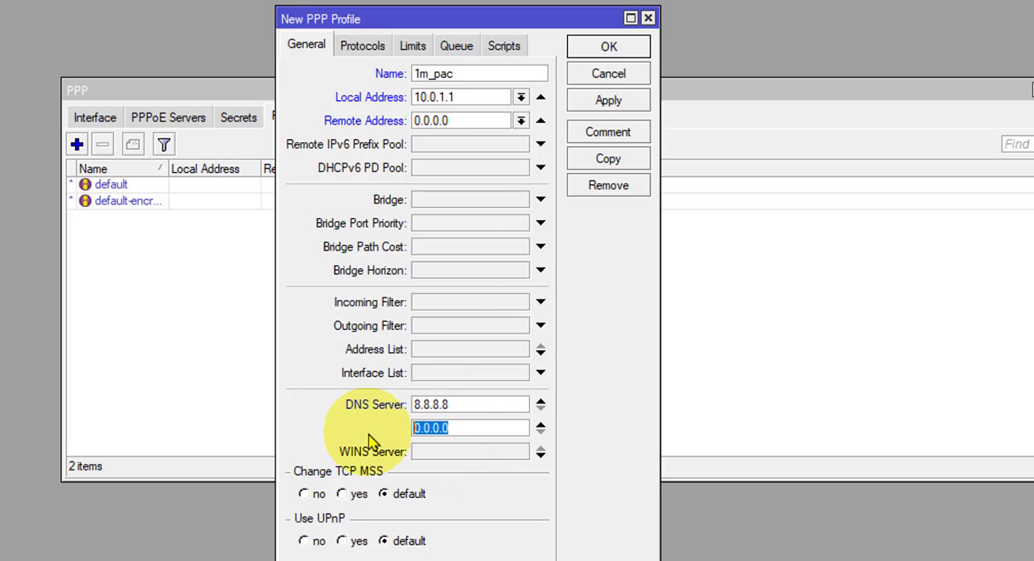
type("4.2.2.2")
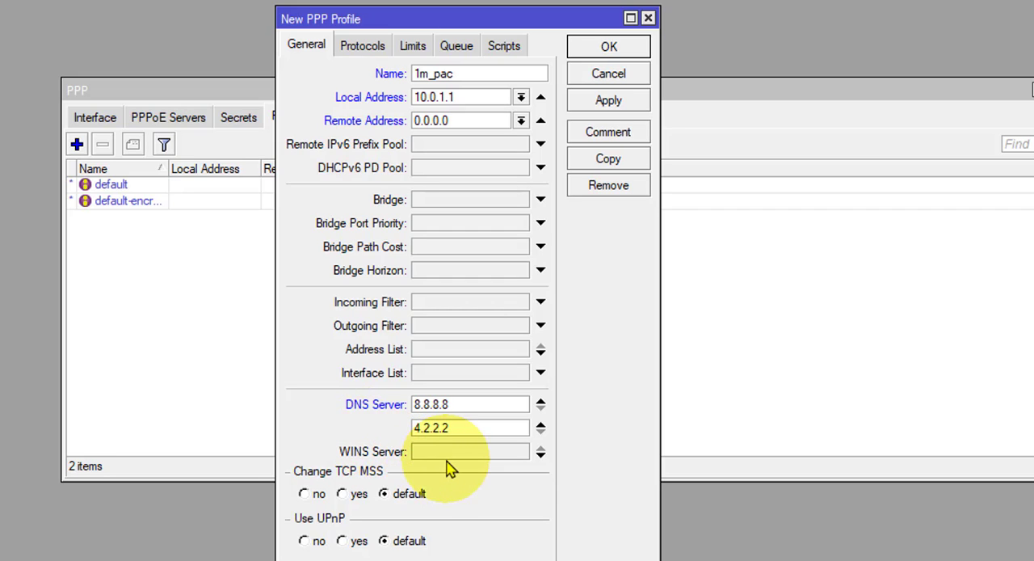
key("Tab")
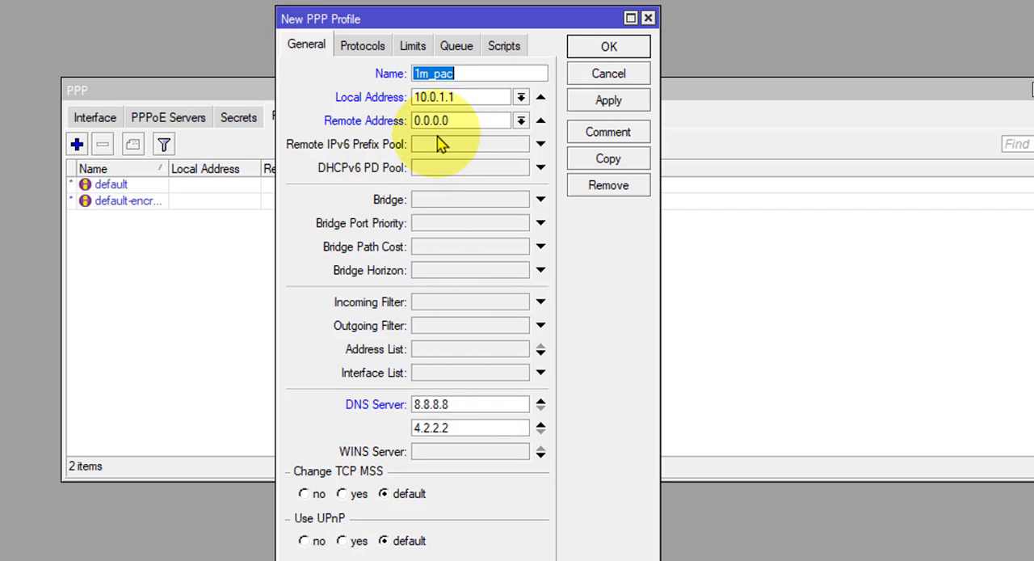
Step: Choose 1MB_Pool as the remote address of the 1m_pac profile
left_click(520, 121)
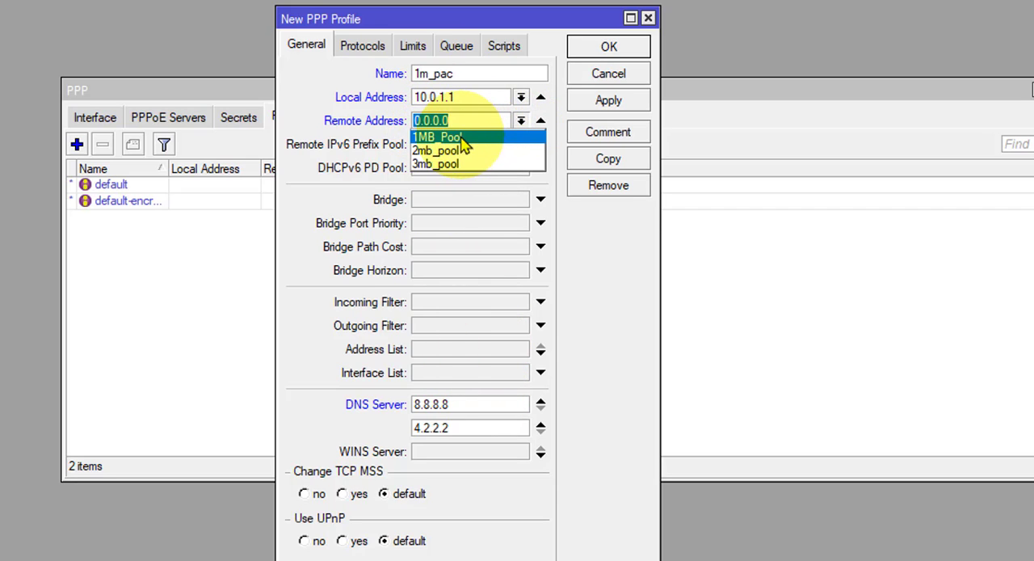
left_click(438, 139)
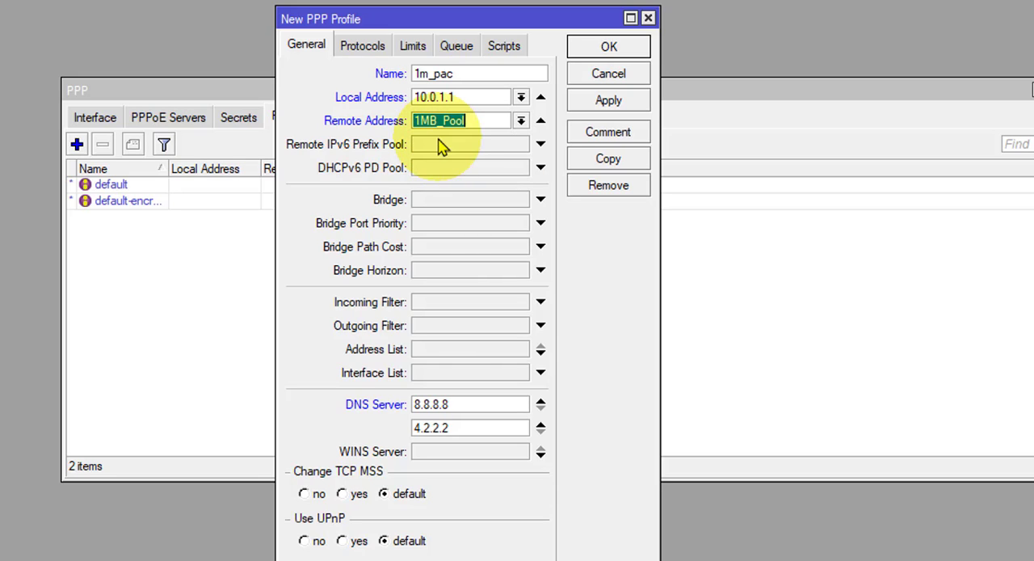
Step: Check the address range of 1MB_Pool in the IP pool list, and save the 1m_pac profile
left_click(0, 97)
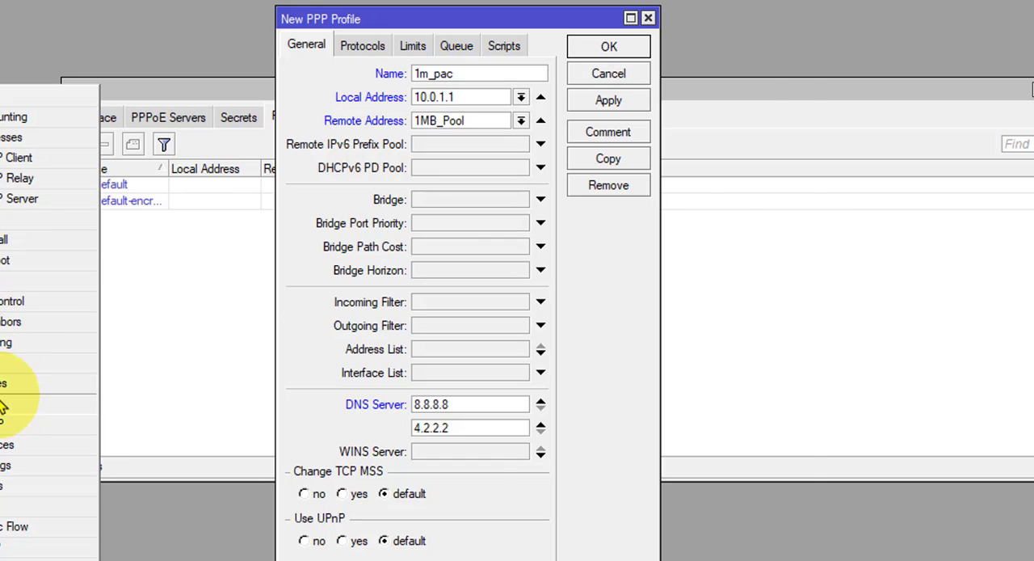
left_click(2, 365)
left_click(427, 185)
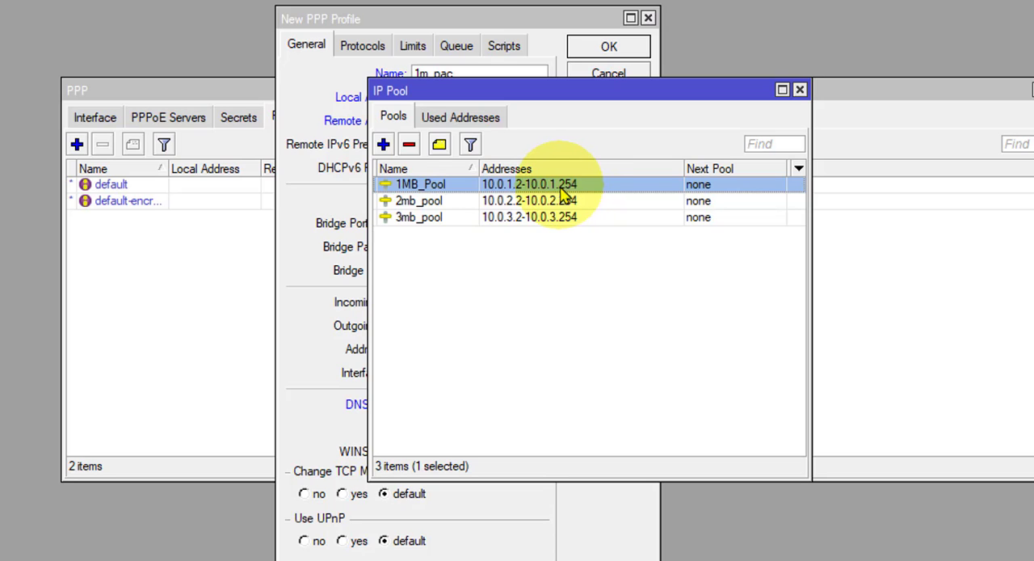
left_click(799, 89)
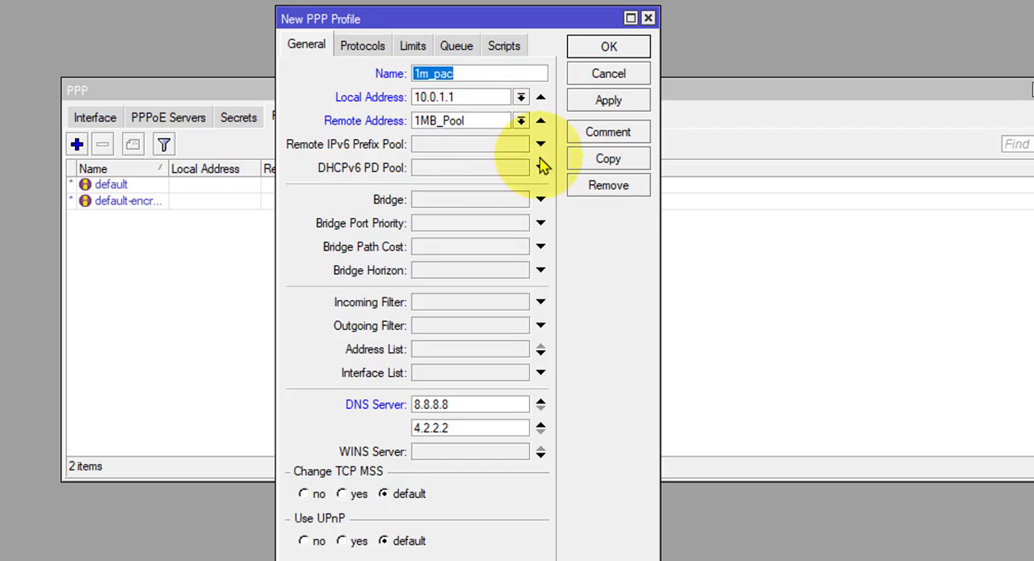
left_click(617, 106)
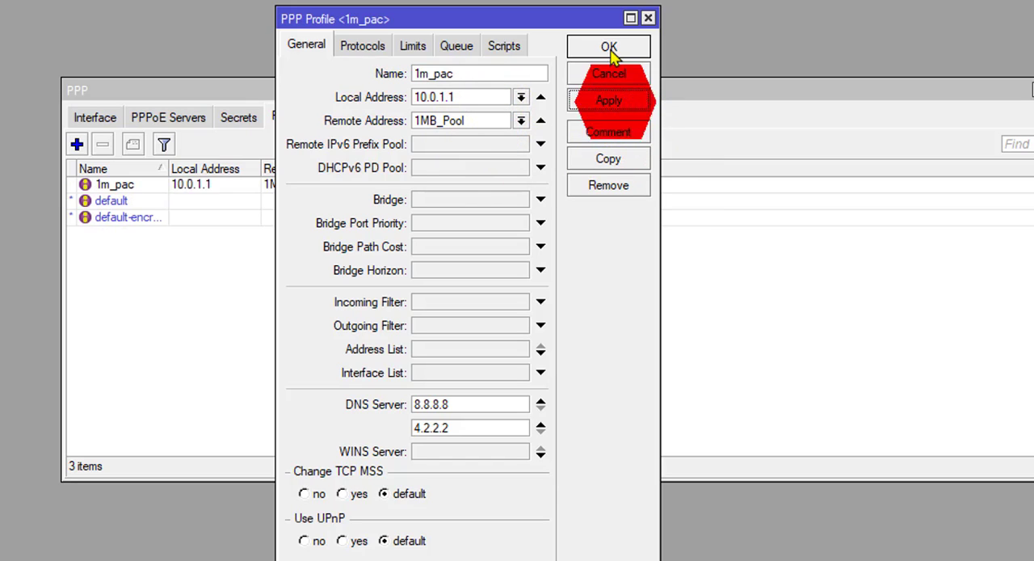
left_click(609, 47)
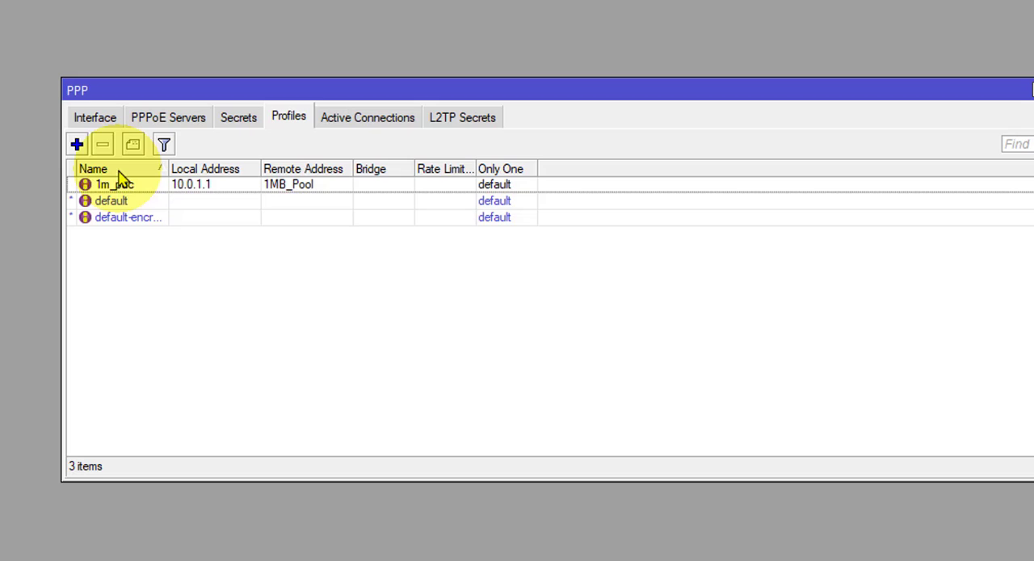
Step: Start a new PPP profile named 2m_pac with local address 10.0.2.1 and 2mb_pool as remote address
left_click(77, 144)
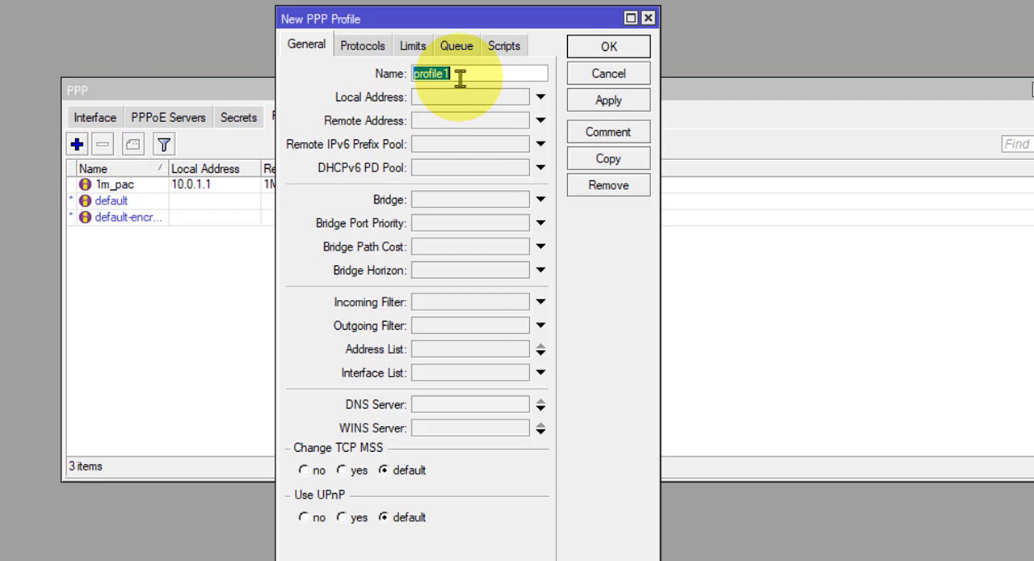
type("2m_pac")
left_click(486, 101)
type("1")
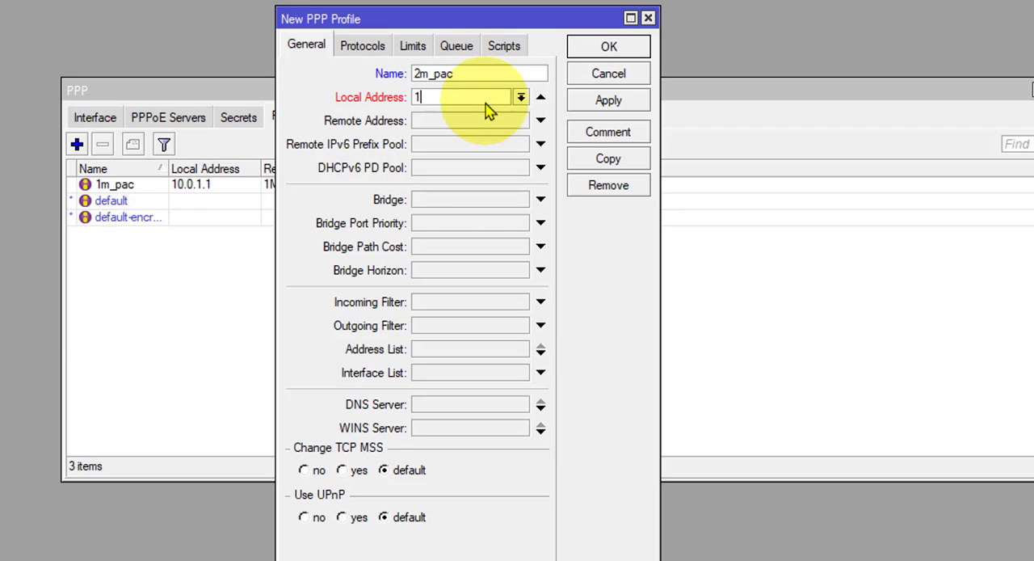
type("0.0.2.1")
left_click(539, 121)
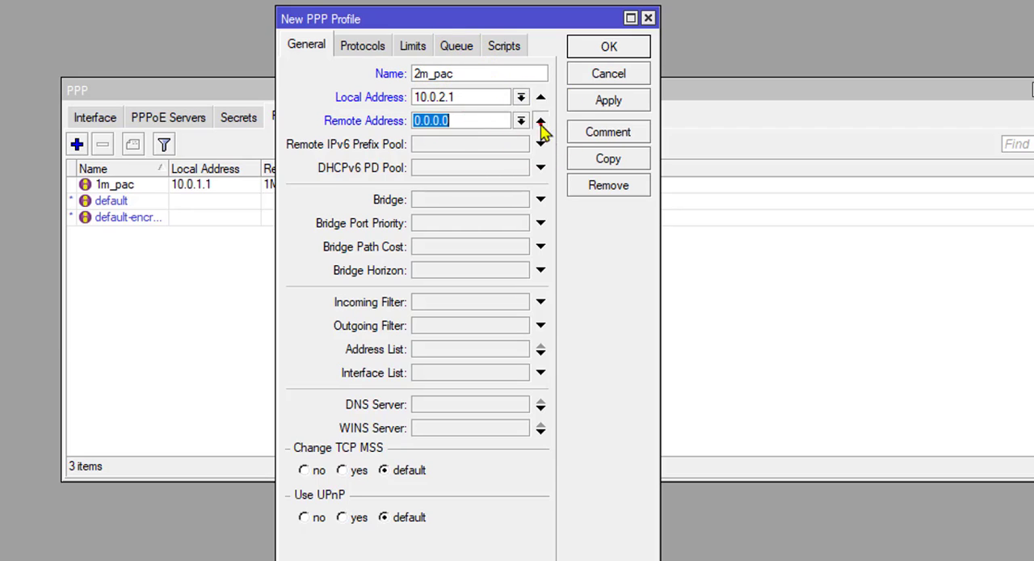
left_click(522, 120)
left_click(453, 148)
Step: Set the DNS servers of the 2m_pac profile to 8.8.8.8 and 4.2.2.2, and save the profile
left_click(432, 405)
type("8")
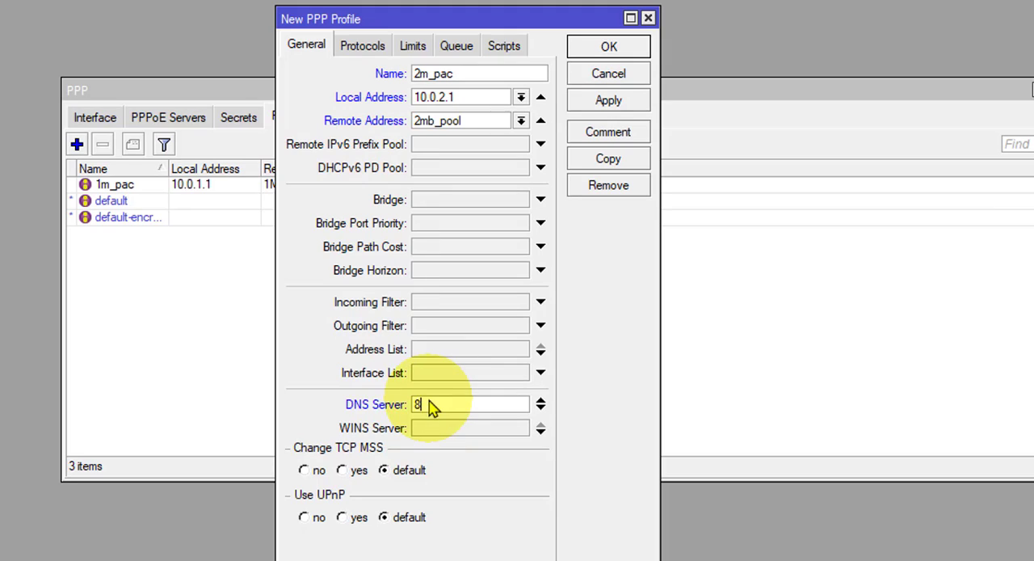
type(".8.8.8")
left_click(433, 428)
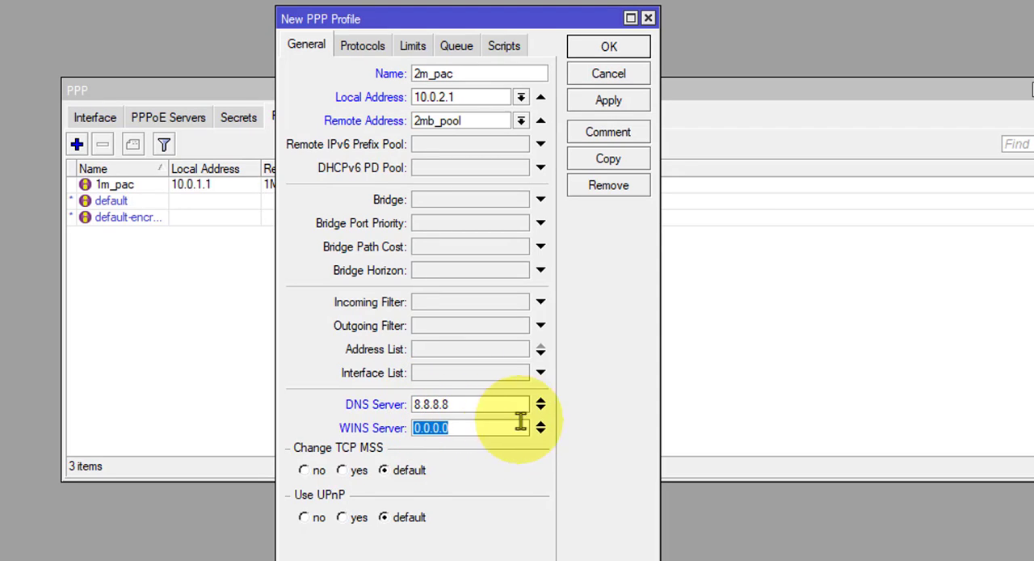
left_click(541, 408)
left_click(451, 430)
double_click(420, 430)
type("4.2.2.2")
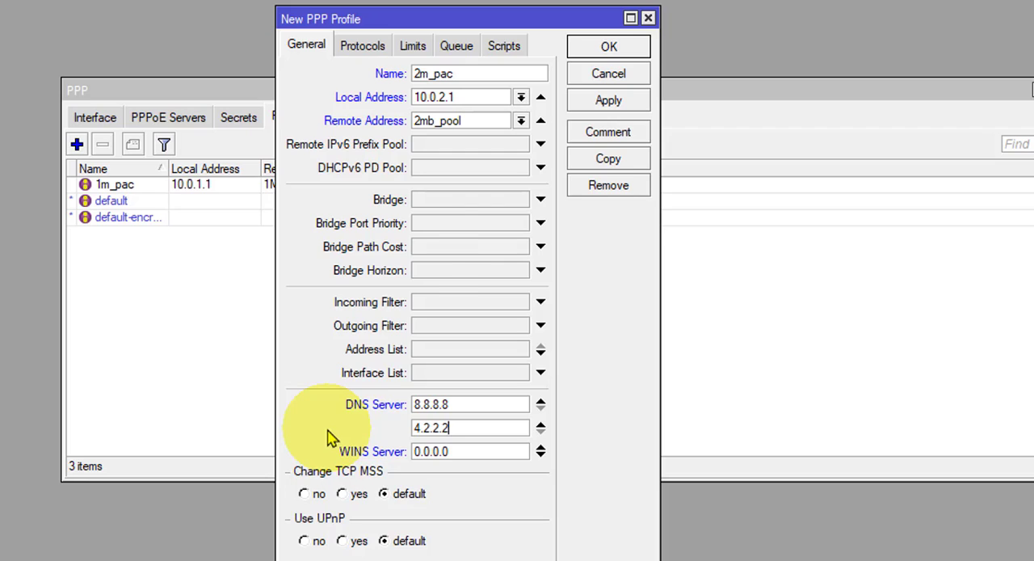
left_click(609, 100)
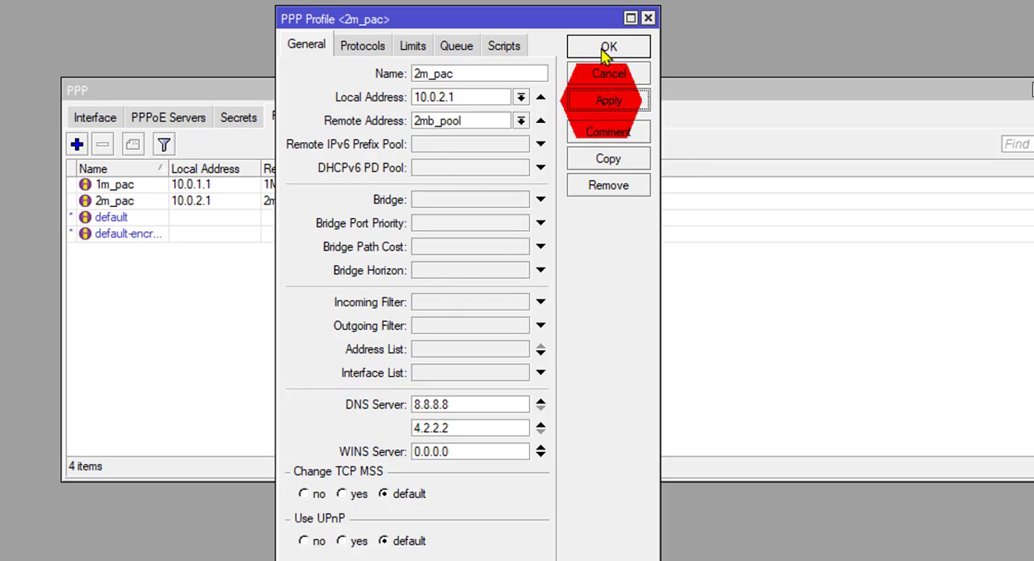
left_click(609, 47)
Step: Start a new PPP profile named 3m_pac with local address 10.0.3.1 and 3mb_pool as remote address
left_click(77, 144)
type("3m_pac")
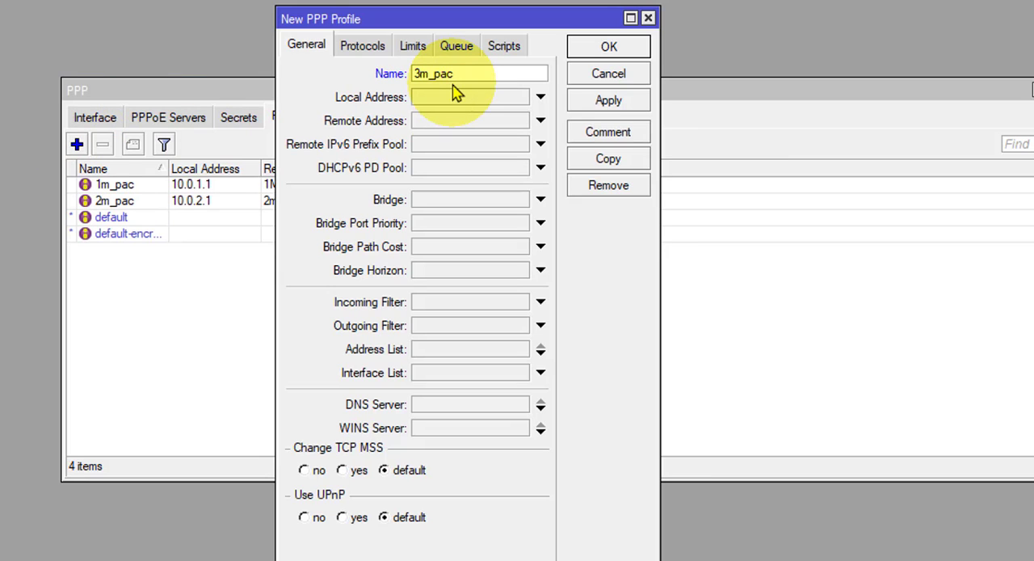
left_click(454, 95)
type("10.0.3.1")
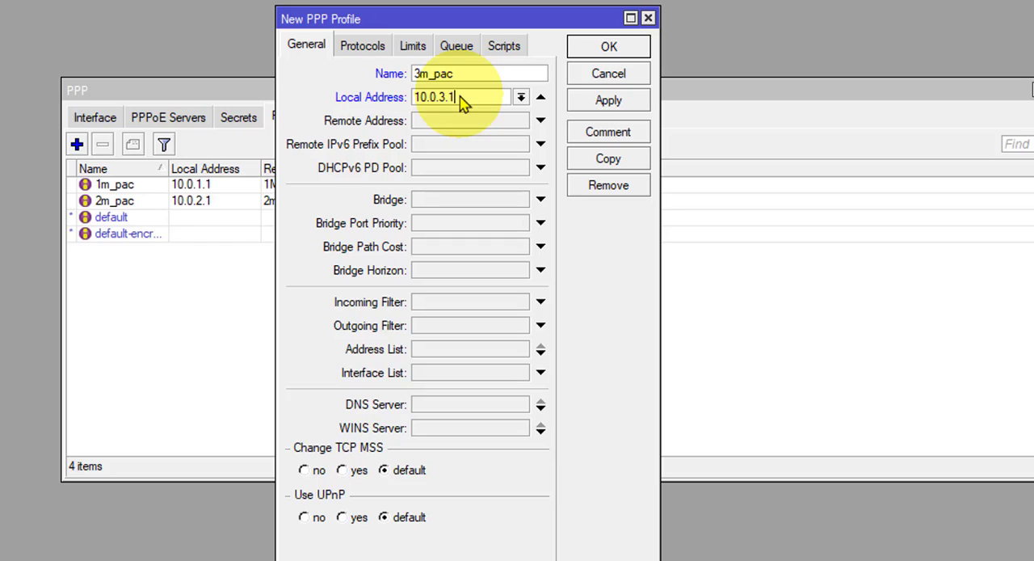
left_click(469, 124)
left_click(520, 121)
left_click(458, 164)
Step: Set the DNS servers of the 3m_pac profile to 8.8.8.8 and 4.2.2.2, and save the profile
left_click(446, 399)
type("8.8.8.8")
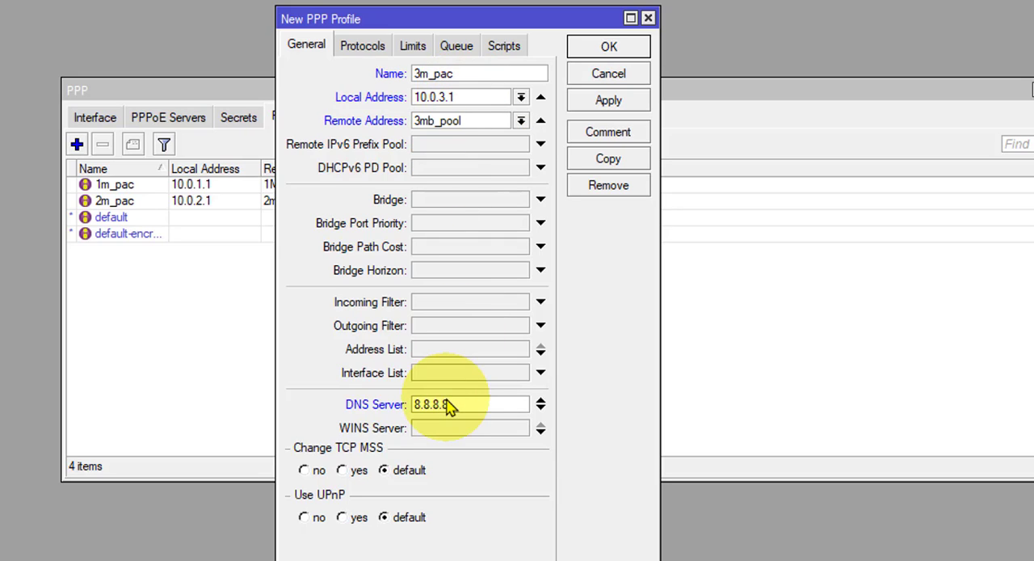
left_click(539, 408)
type("4.2.2.2")
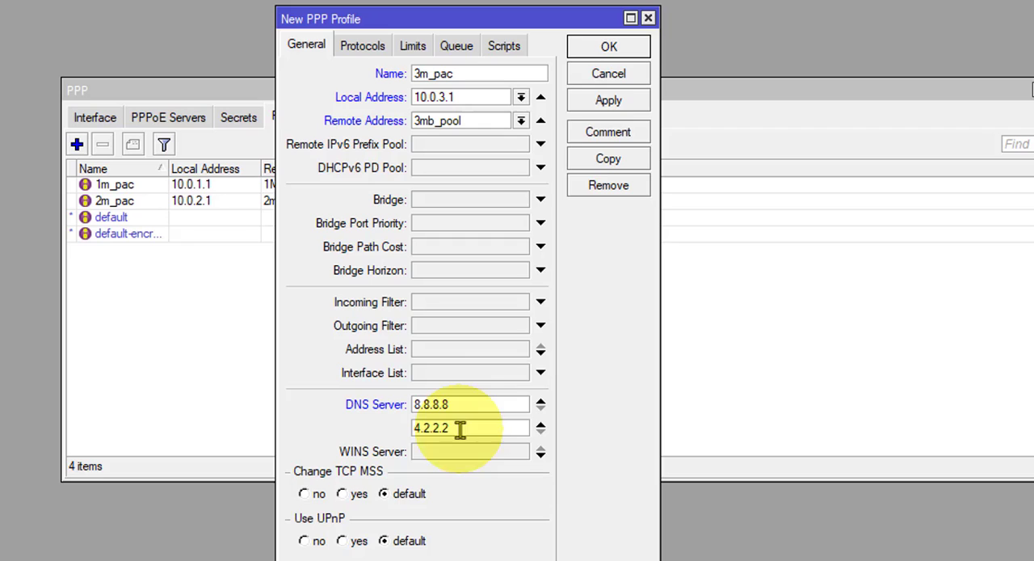
left_click(595, 104)
left_click(590, 52)
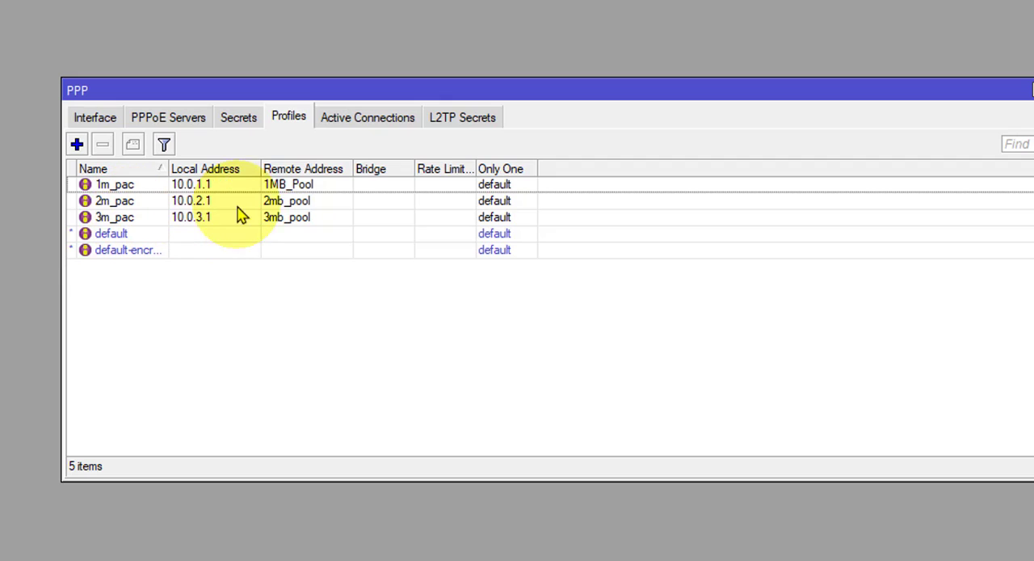
Step: Review the local addresses and remote pools of the 1m_pac, 2m_pac and 3m_pac profiles in the profile list
left_click(296, 186)
left_click(294, 201)
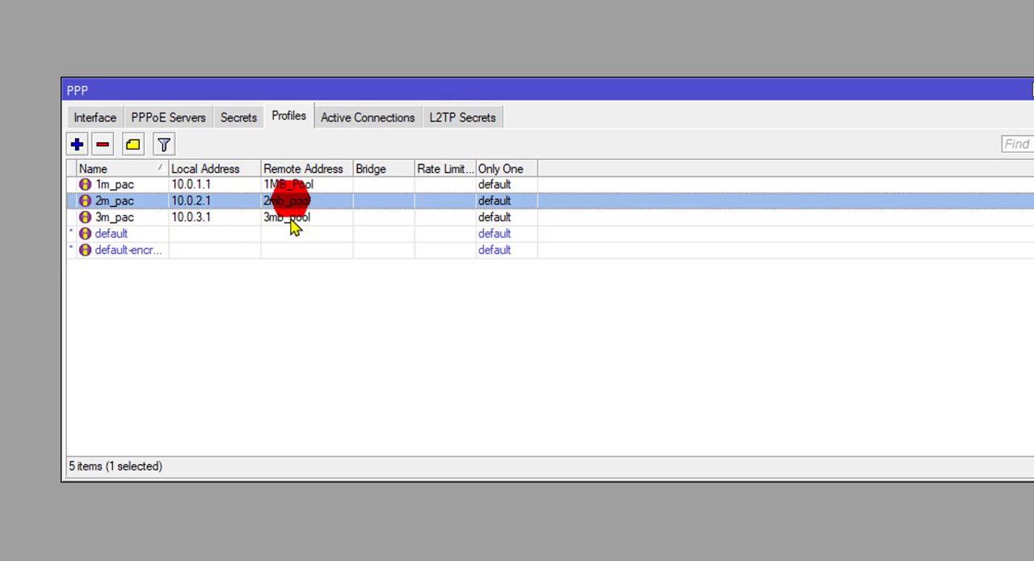
left_click(292, 216)
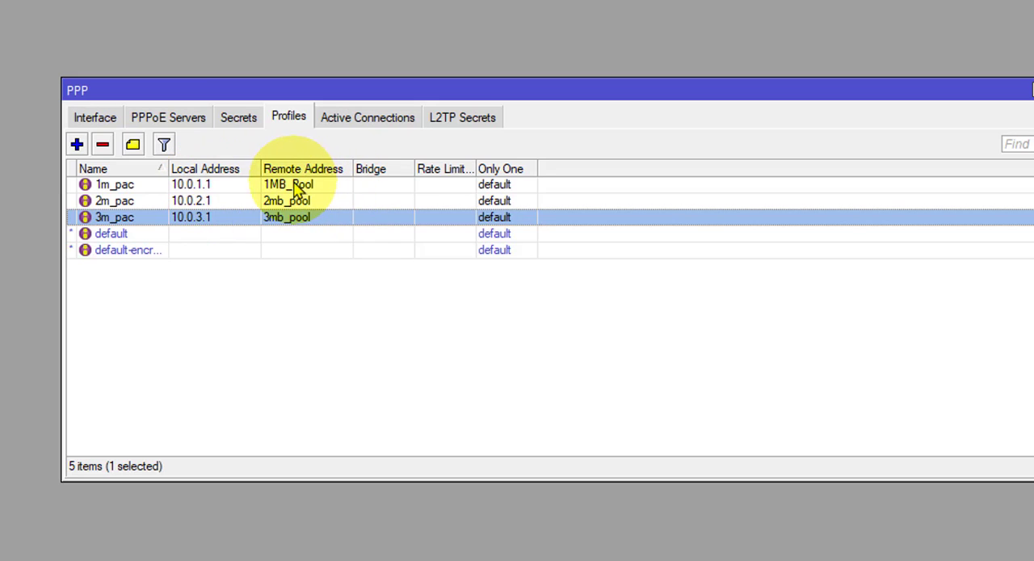
left_click(198, 185)
left_click(198, 183)
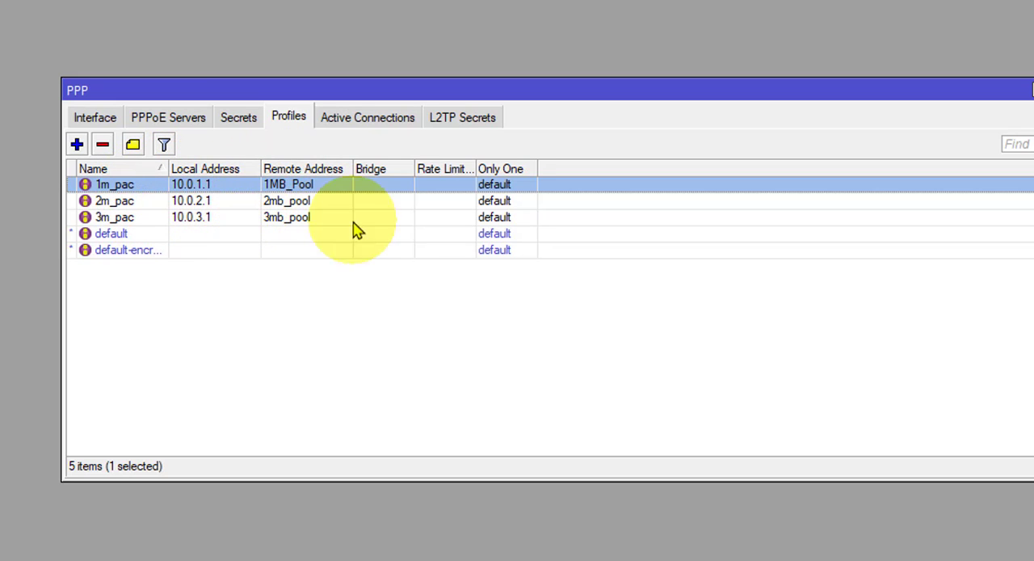
Step: Open the PPP secrets list and review the settings of the first existing user's secret without changing them
left_click(239, 117)
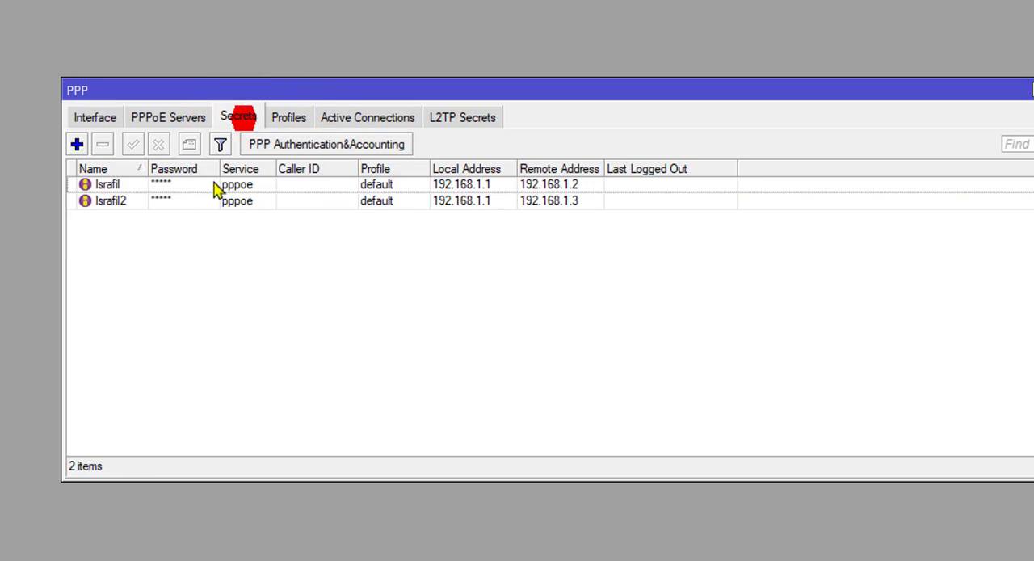
left_click(121, 184)
left_click(126, 201)
left_click(126, 184)
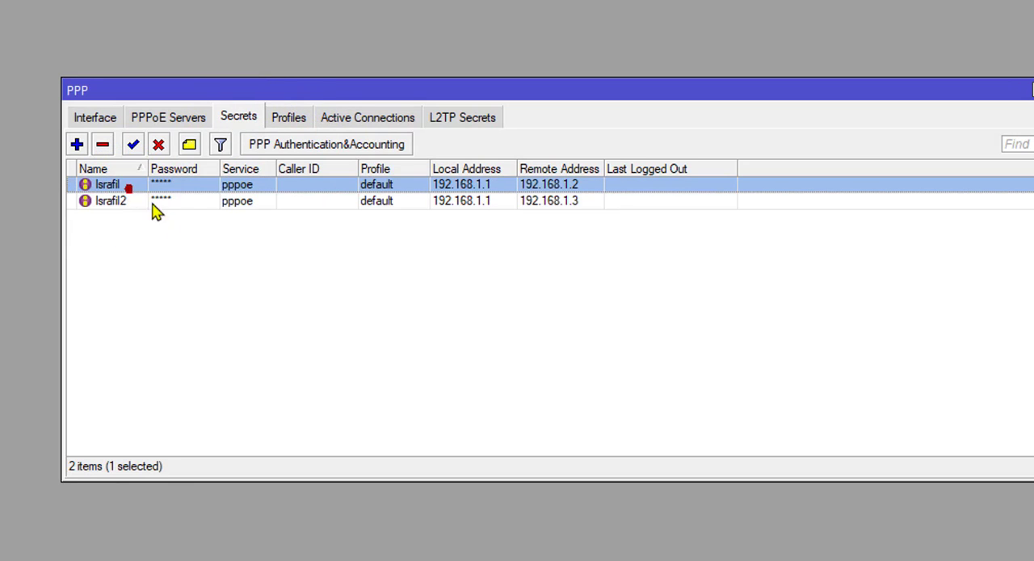
double_click(204, 186)
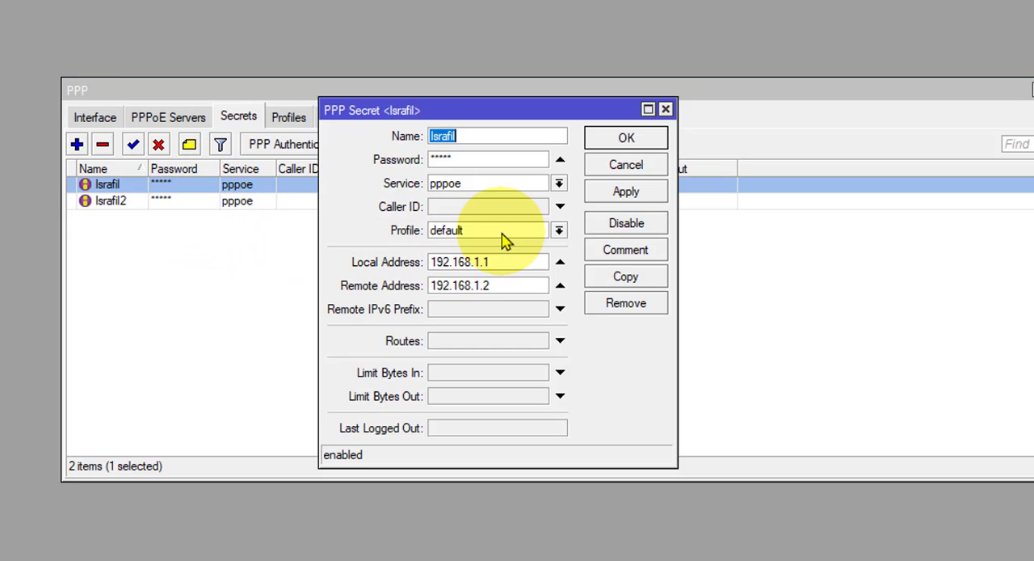
left_click(665, 108)
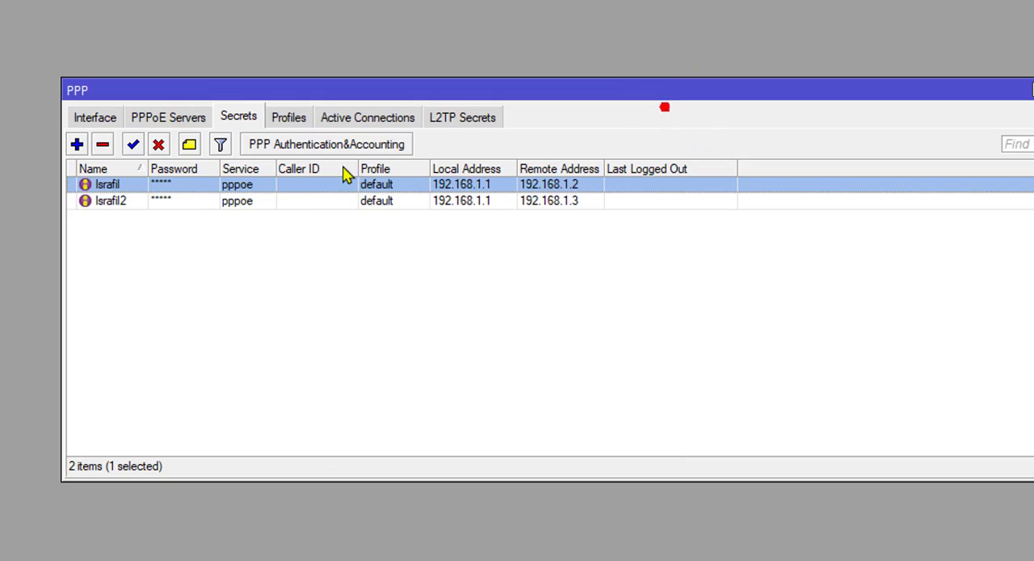
Step: Delete both existing PPP secrets that use the default profile
left_click(103, 144)
left_click(108, 184)
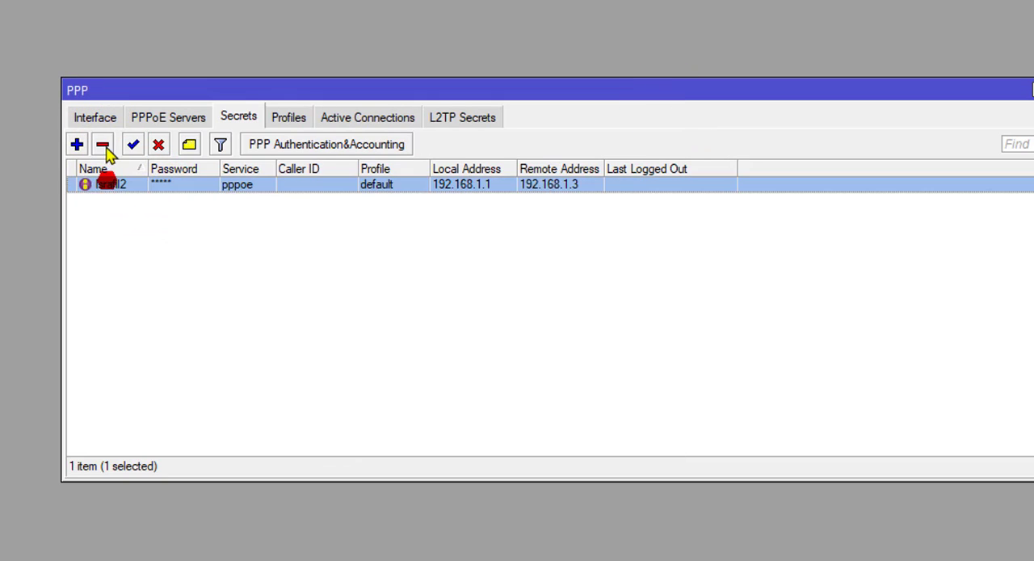
left_click(103, 144)
Step: Start a new PPP secret for the first user, entering the user name and the account password
left_click(77, 144)
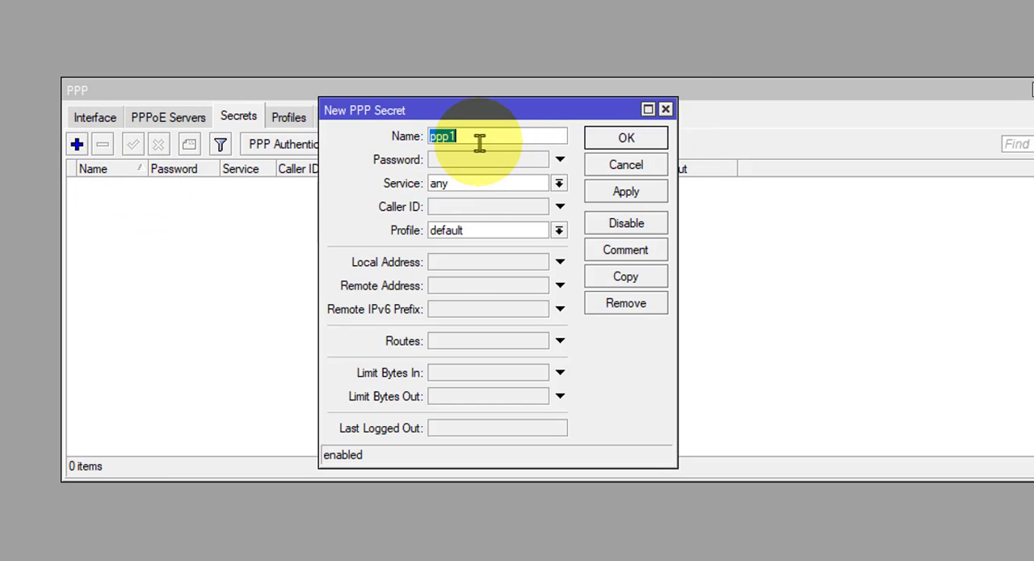
type("israfil")
left_click(480, 160)
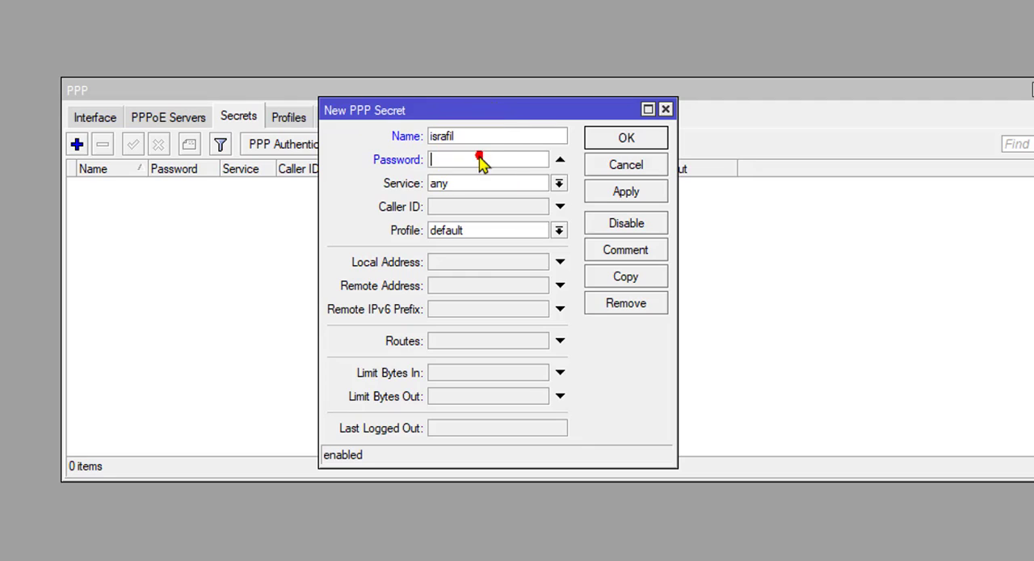
type("****")
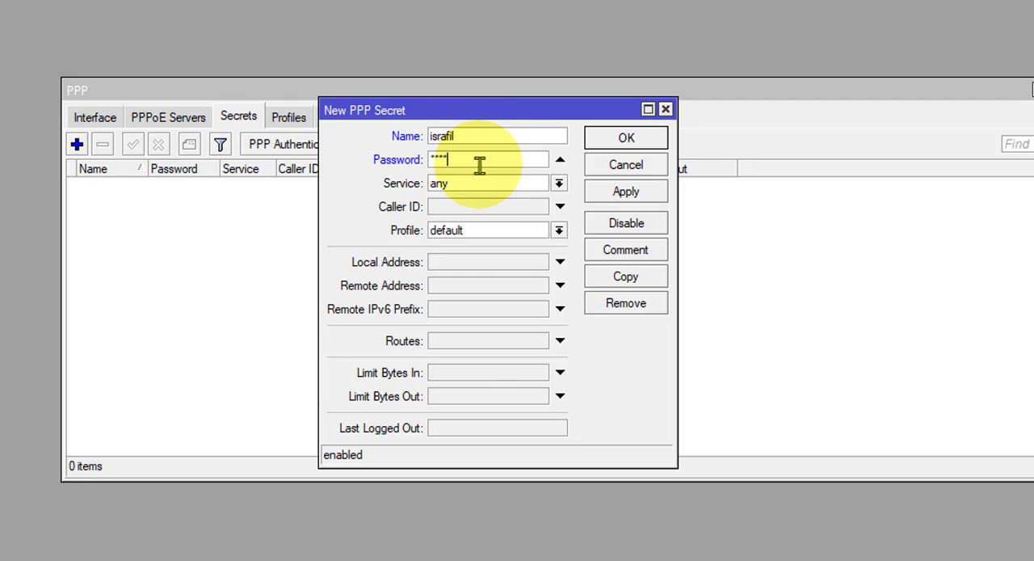
left_click_drag(480, 165, 409, 162)
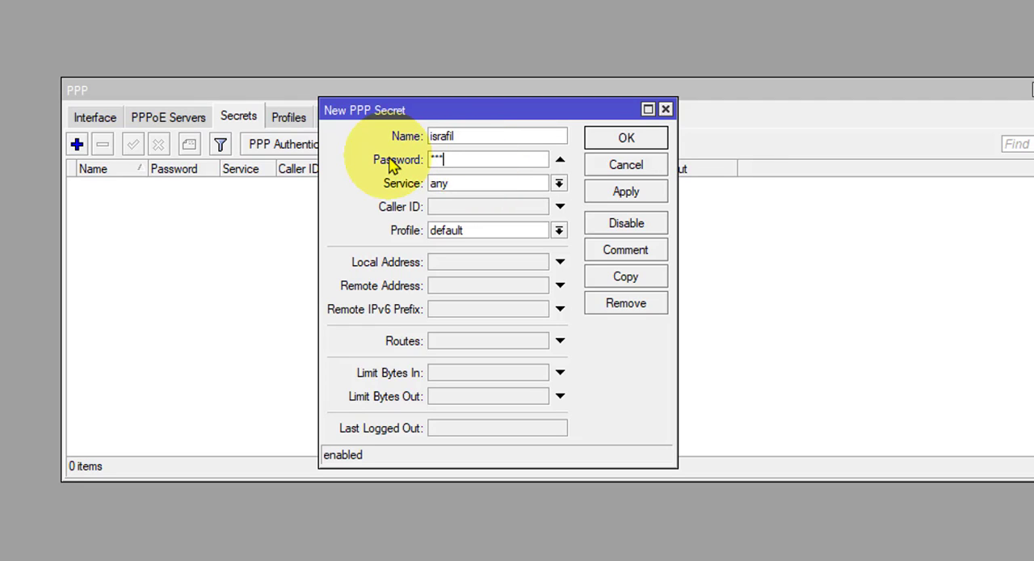
type("*")
Step: Set the first user's secret to service pppoe, profile 1m_pac and local address 10.0.1.0, and save it
left_click(474, 184)
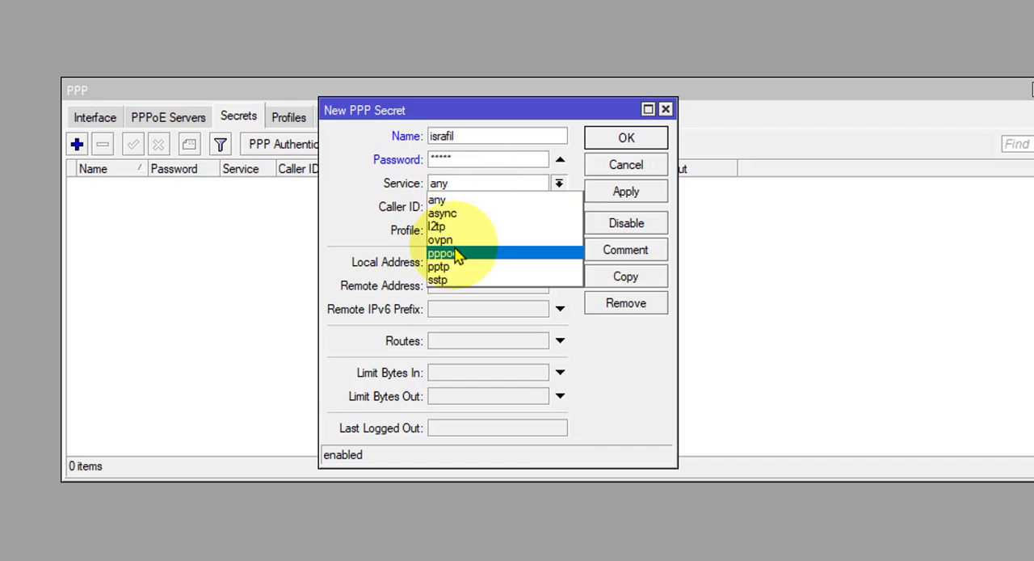
left_click(458, 252)
left_click(558, 231)
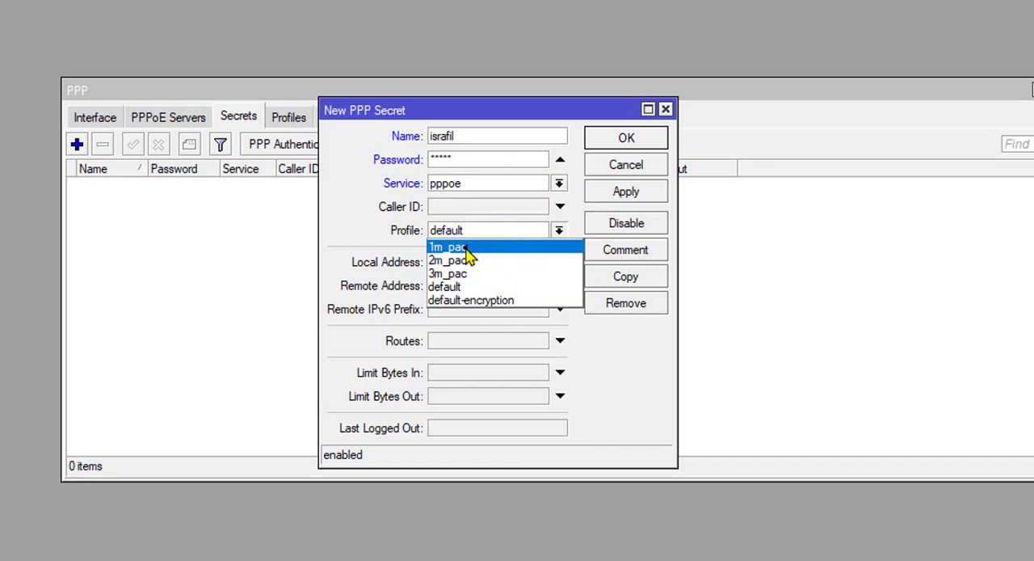
left_click(460, 246)
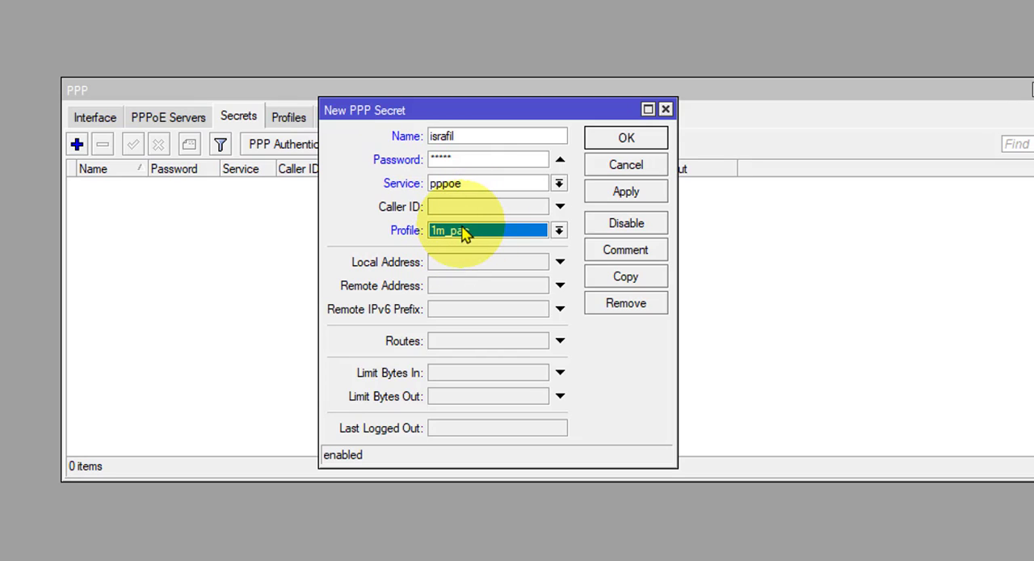
left_click(442, 262)
type("10.0.1.0")
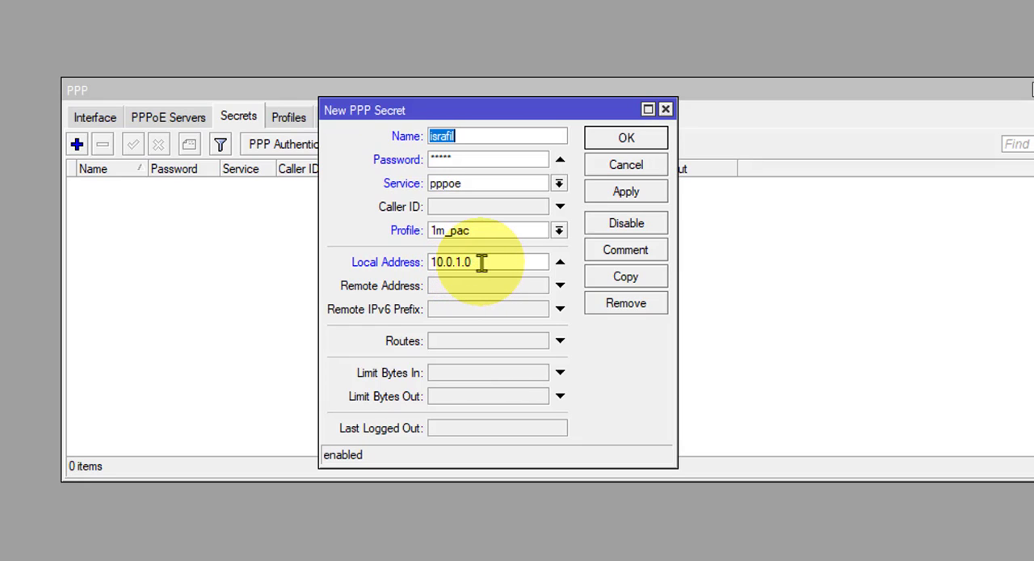
left_click(632, 192)
left_click(629, 143)
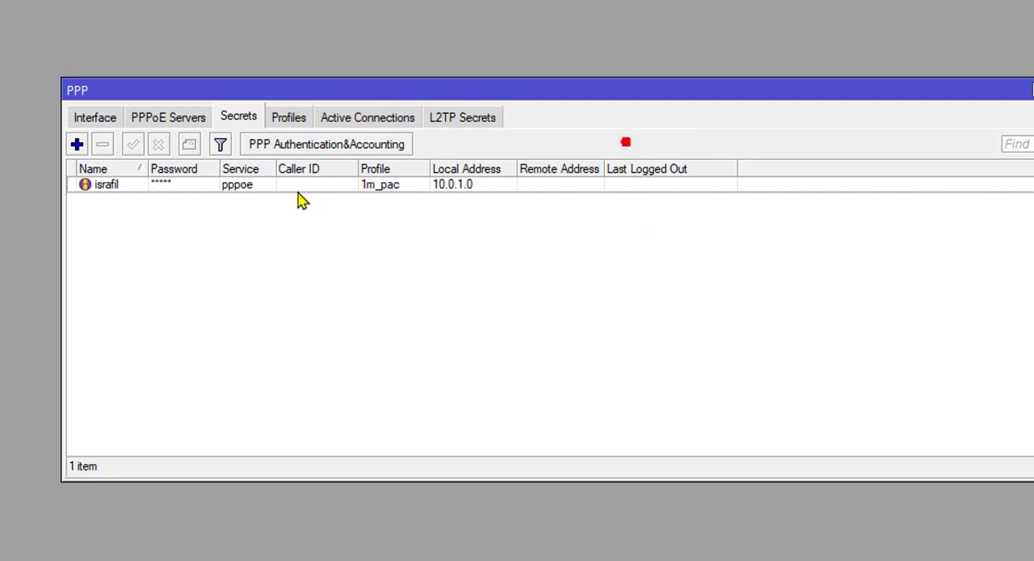
Step: Start a PPP secret for the second user with the user name, the account password and service pppoe
left_click(77, 144)
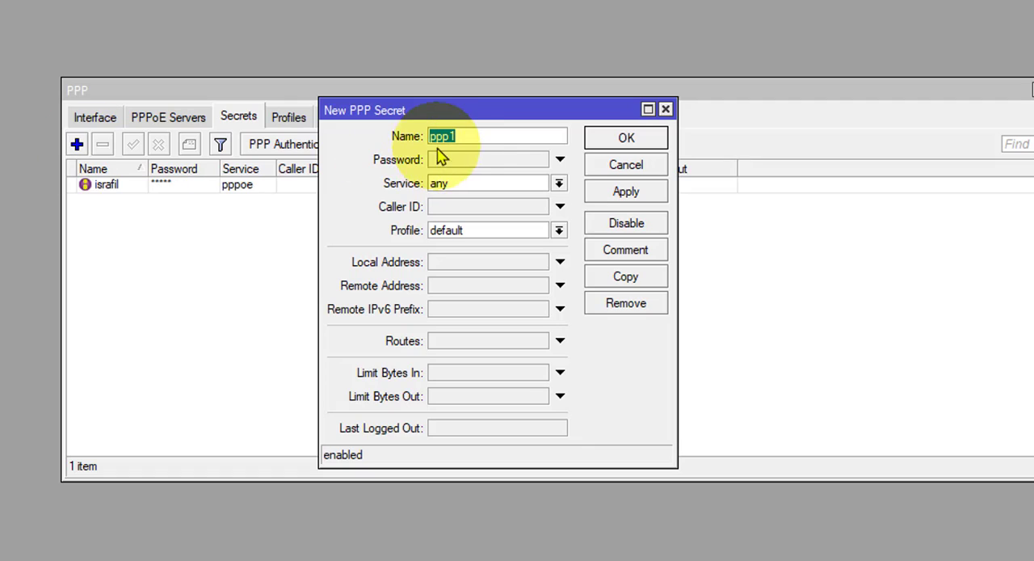
type("is")
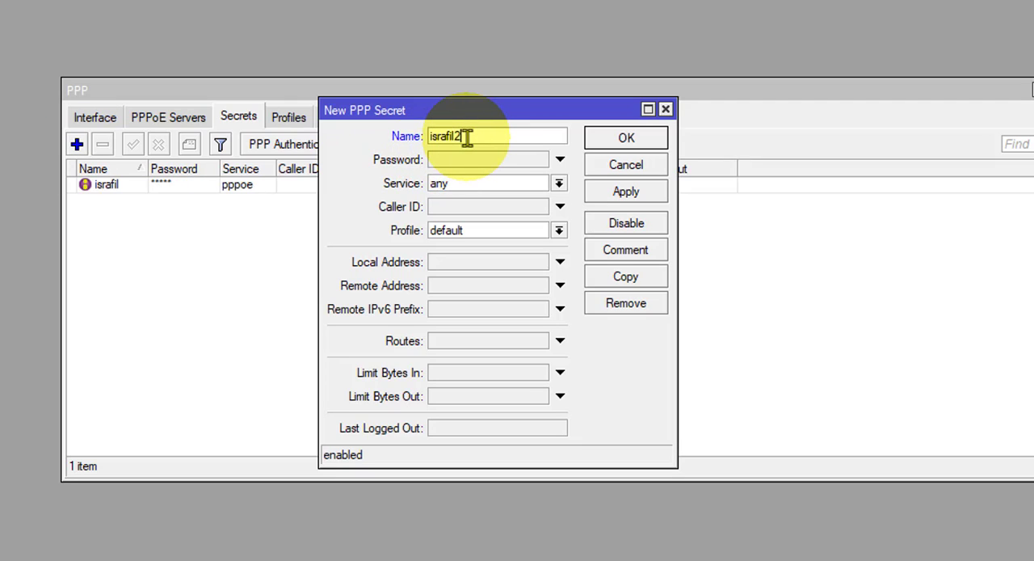
type("rafil2")
left_click(470, 162)
left_click(545, 182)
left_click(450, 254)
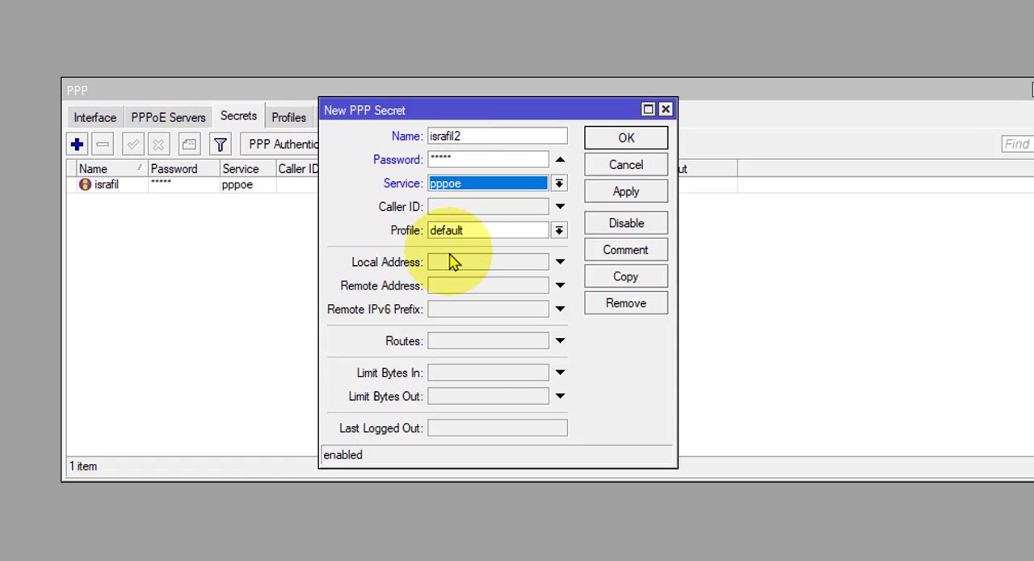
Step: Assign profile 2m_pac and local address 10.0.2.0 to the second user's secret, and save it
left_click(546, 231)
left_click(458, 262)
left_click(454, 266)
type("10.0.2.0")
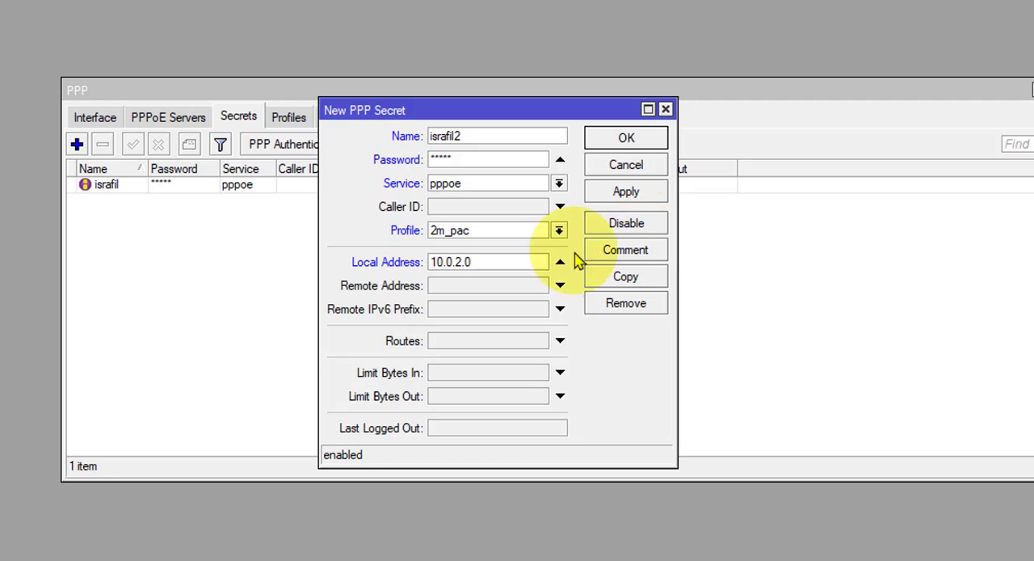
left_click(622, 190)
left_click(626, 137)
Step: Start a PPP secret for the third user with the user name, the account password and service pppoe
left_click(77, 146)
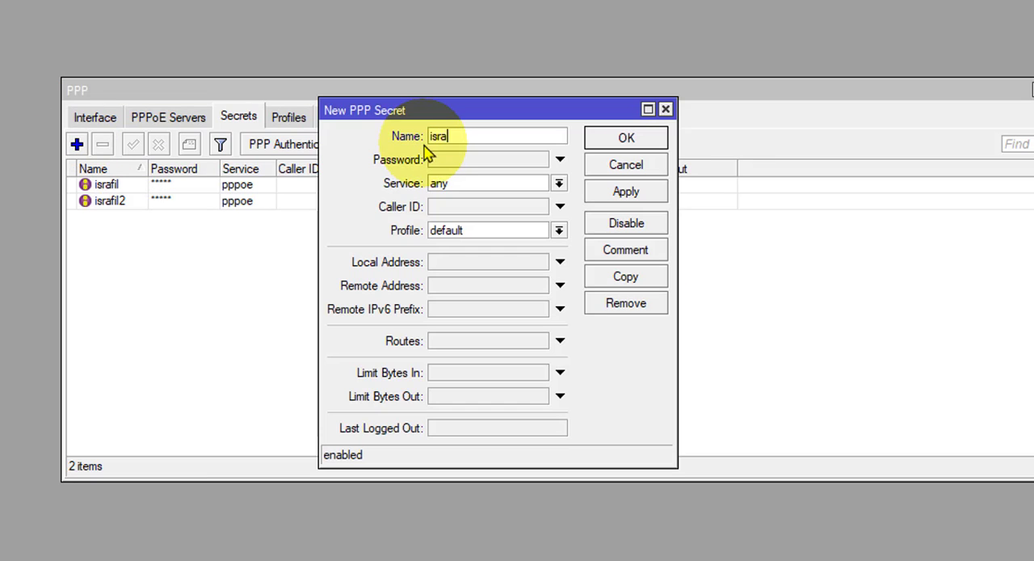
type("israfil3")
left_click(452, 159)
type("12345")
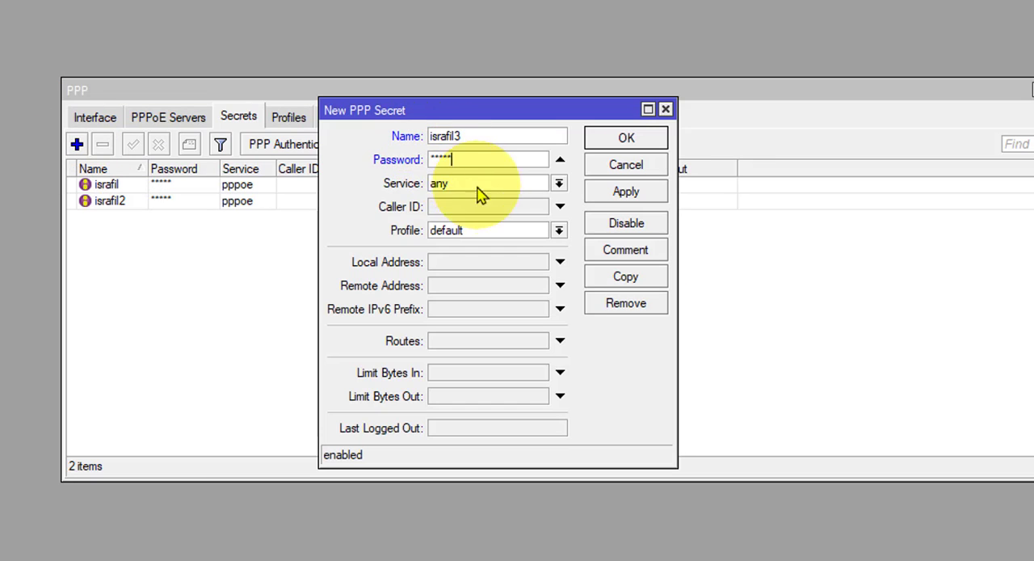
left_click(484, 183)
left_click(442, 253)
Step: Assign profile 3m_pac and local address 10.0.3.0 to the third user's secret, and save it
left_click(452, 230)
left_click(440, 251)
left_click(444, 262)
type("10.0.3.0")
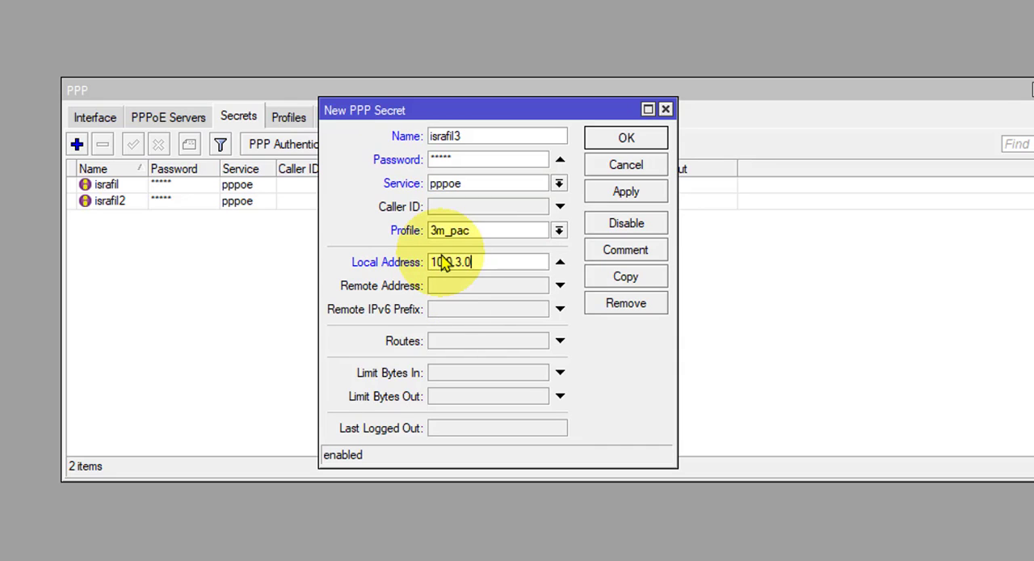
left_click(654, 193)
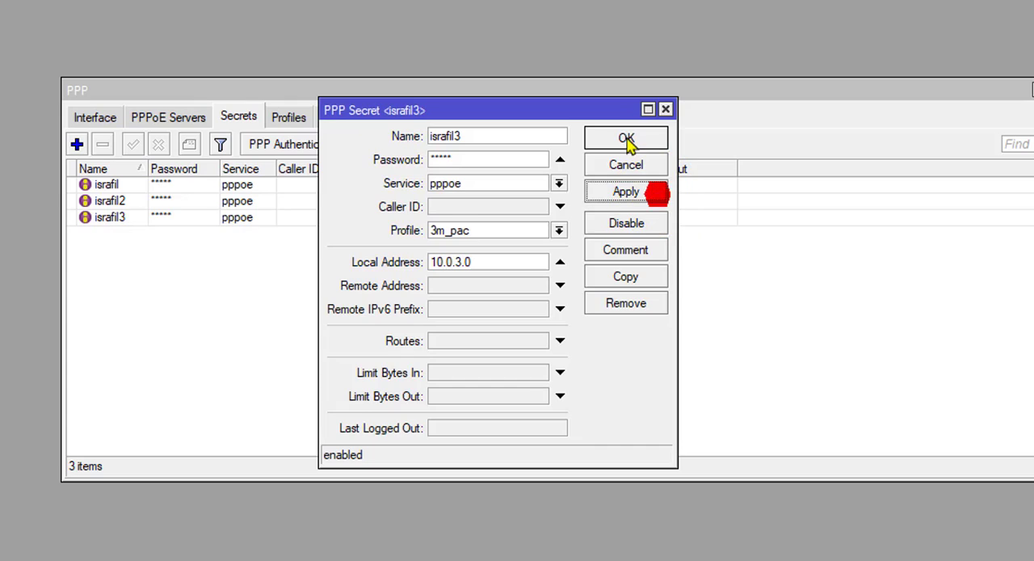
left_click(627, 137)
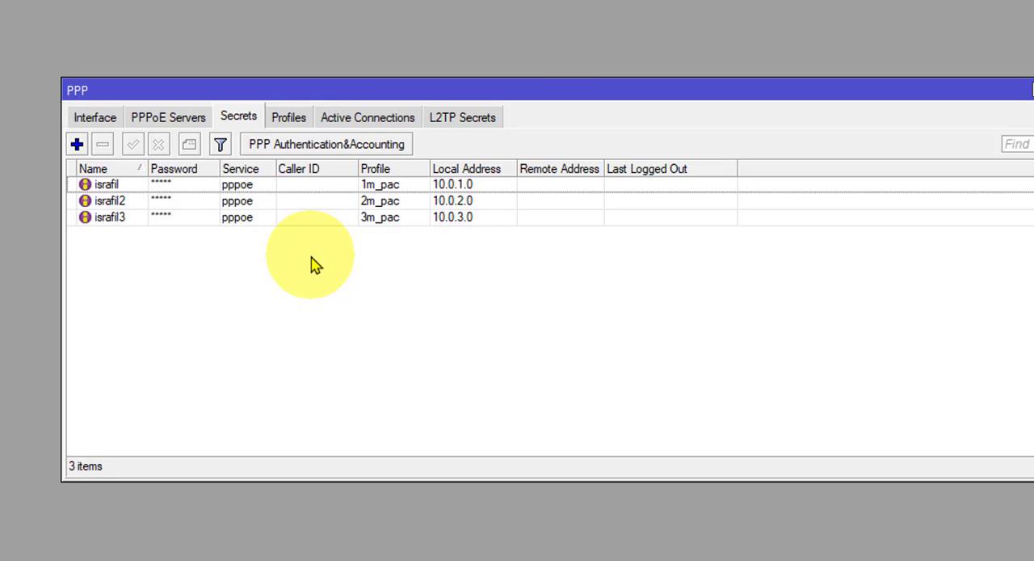
Step: Review the service, profile and local address in the first user's new secret, and close it
double_click(234, 185)
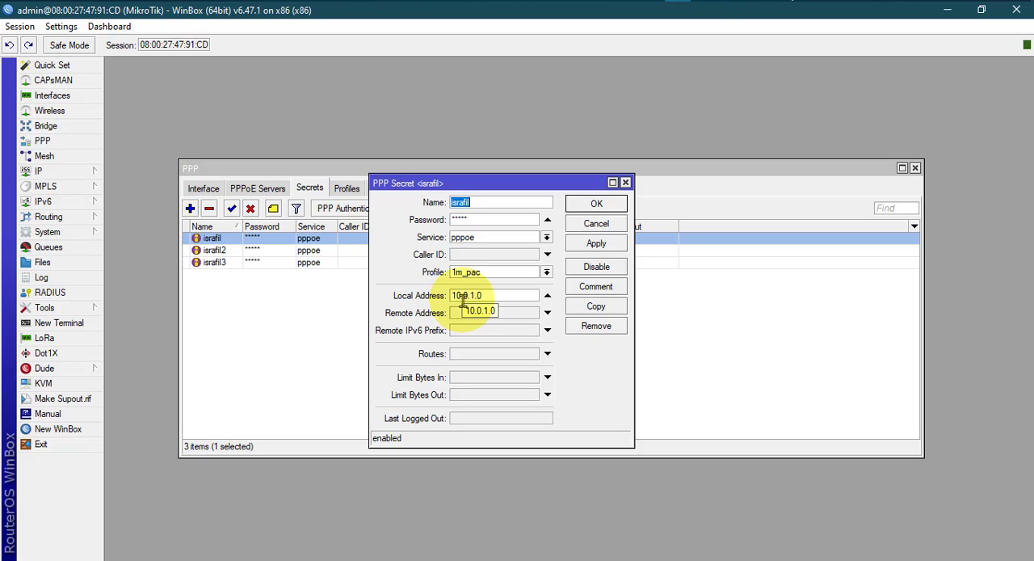
left_click(598, 203)
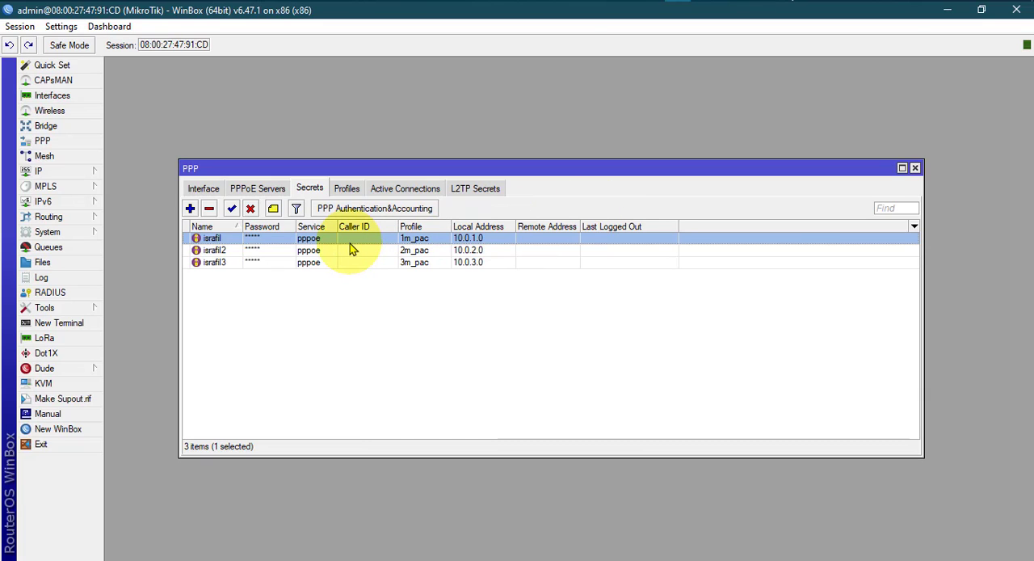